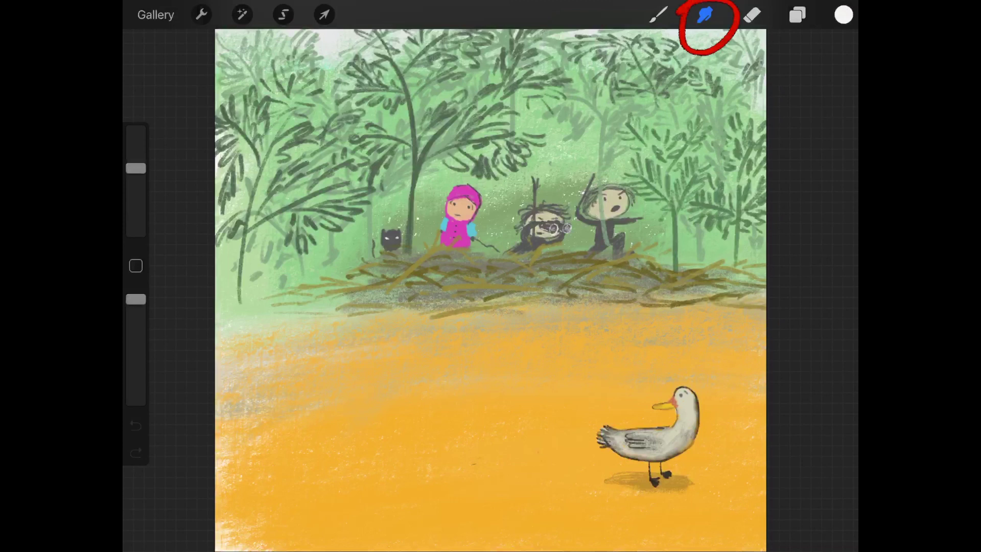
Browse the brush sets and pick Artistic > Oil Paint as the smudge brush.
click(704, 15)
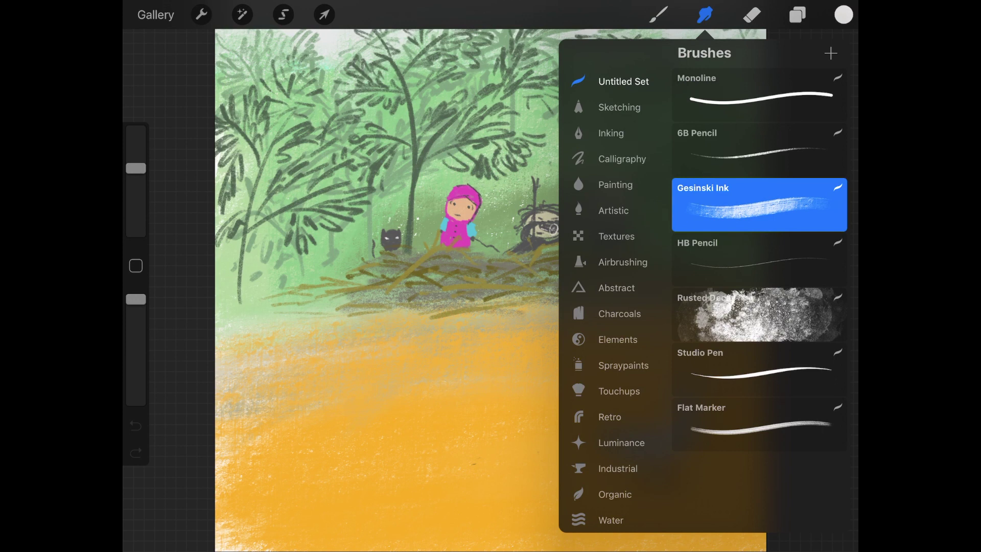
click(619, 107)
click(611, 133)
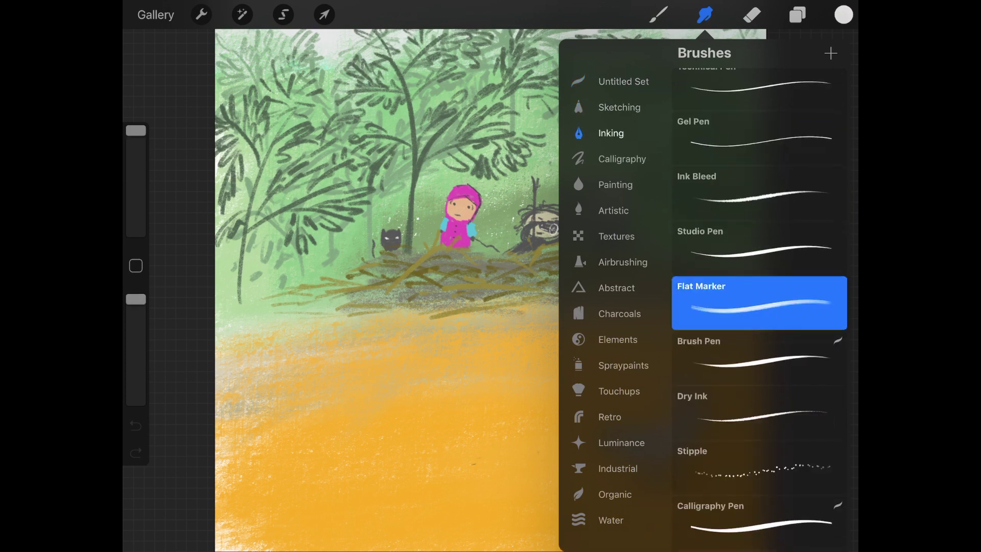
click(621, 159)
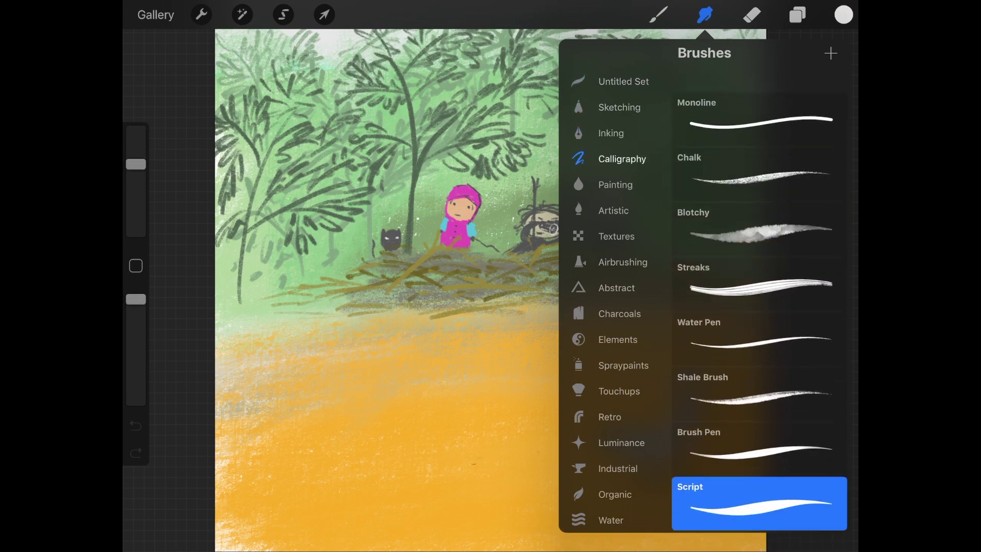
scroll(759, 296, down, 2)
click(615, 184)
click(613, 210)
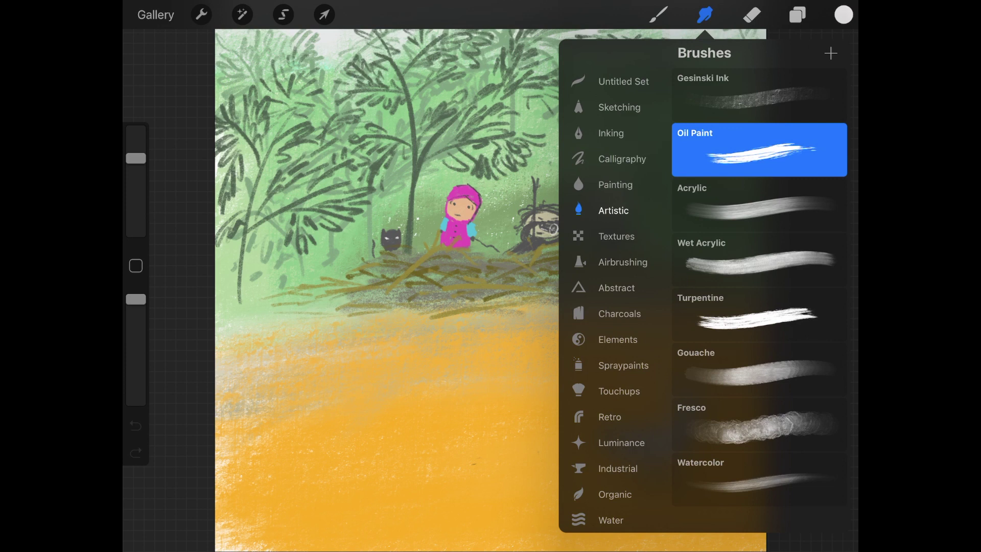
key(Escape)
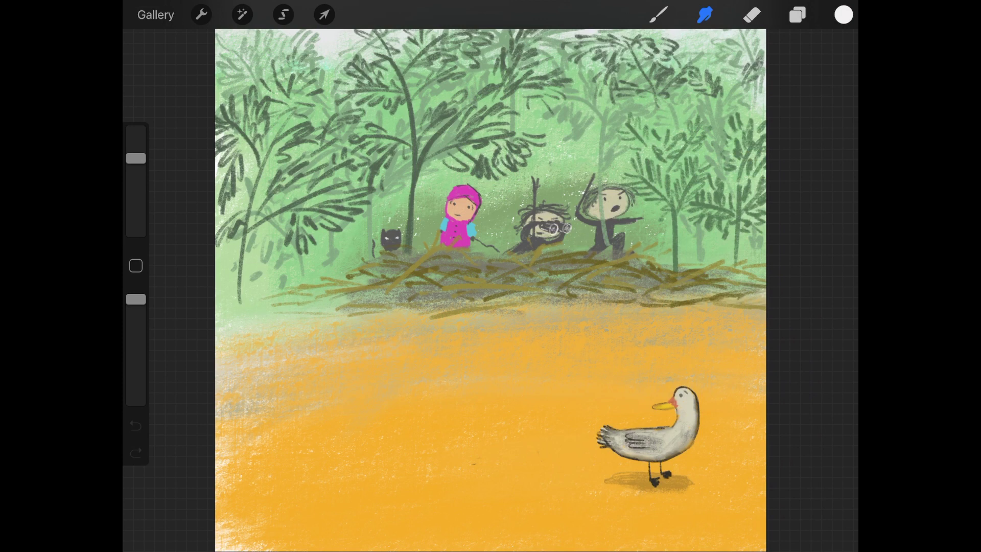
Test-smudge the tree foliage above the children, then undo it.
mouse_move(437, 117)
mouse_down()
mouse_move(414, 135)
mouse_move(495, 116)
mouse_move(449, 120)
mouse_up()
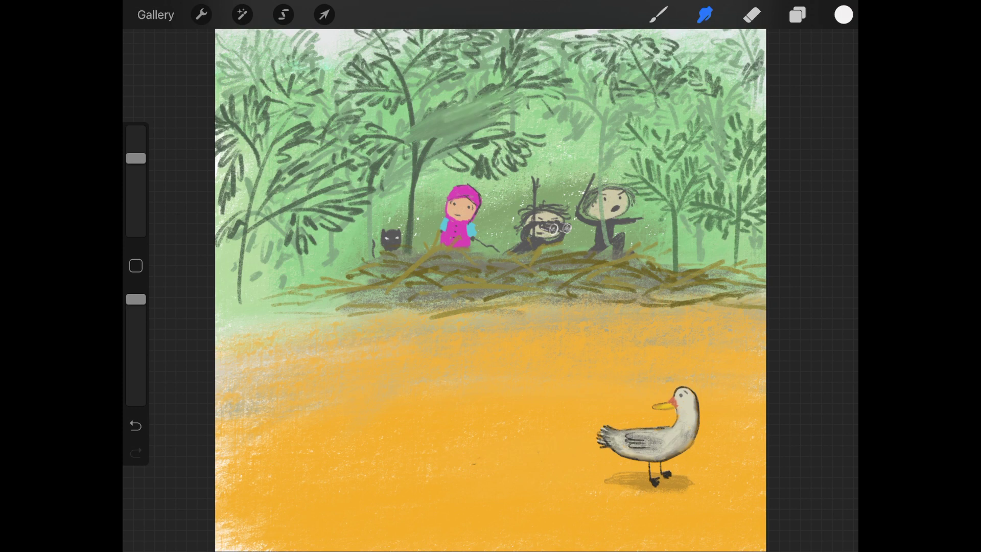
drag(409, 92, 409, 153)
mouse_move(414, 118)
mouse_down()
mouse_move(504, 77)
mouse_move(513, 99)
mouse_up()
key(ctrl+z)
key(ctrl+z)
key(ctrl+z)
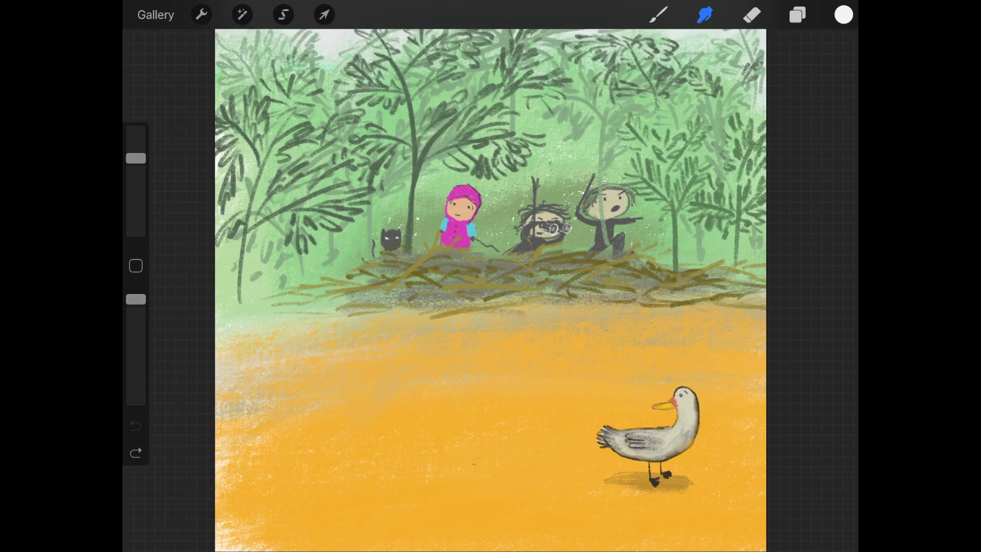
Choose the Oil Paint brush and paint a white streak across the nest left of centre.
click(658, 14)
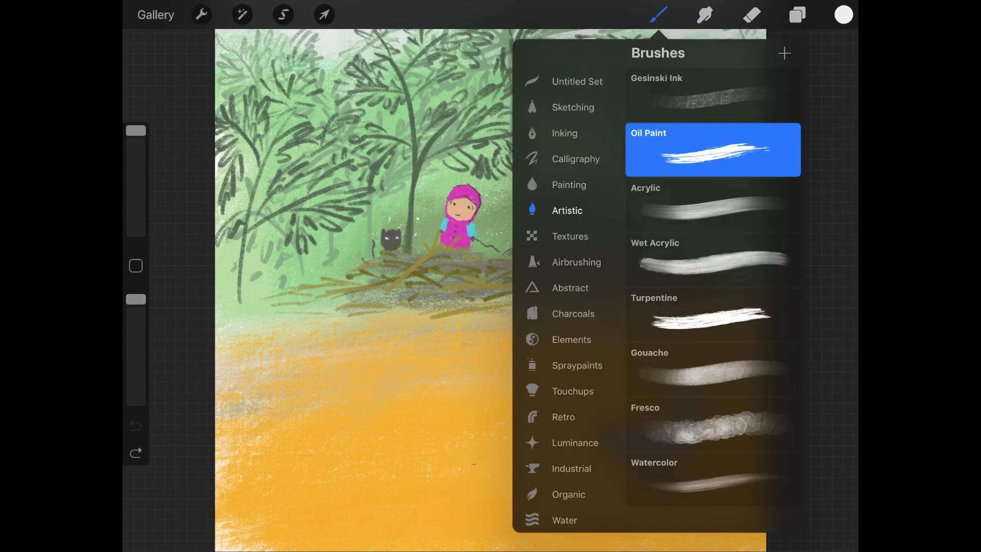
click(713, 149)
click(526, 54)
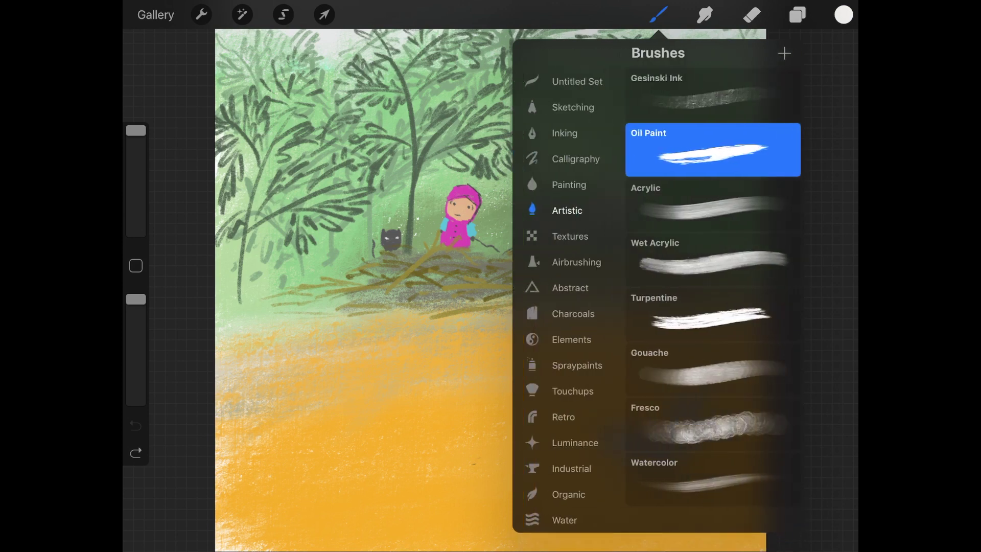
click(658, 15)
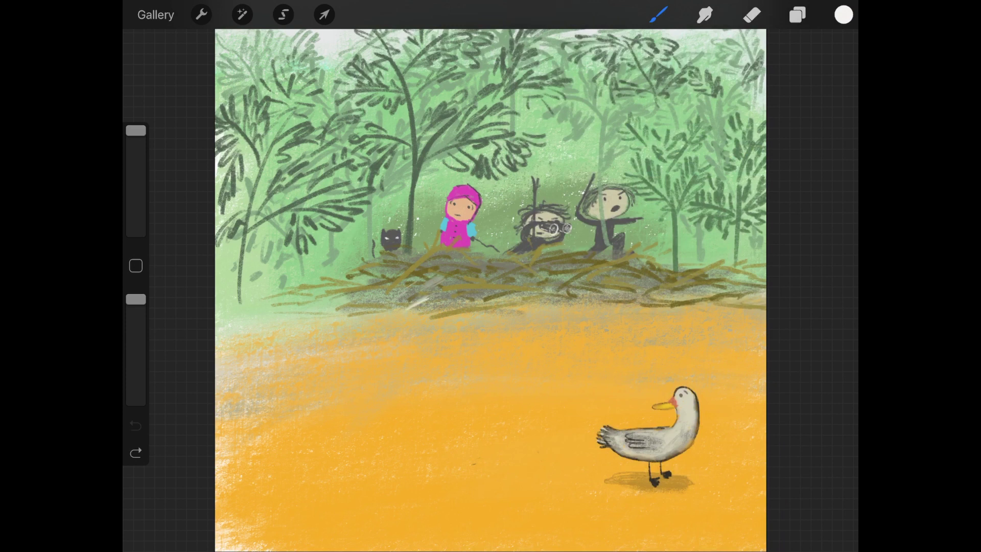
mouse_move(459, 271)
mouse_down()
mouse_move(327, 314)
mouse_move(465, 276)
mouse_up()
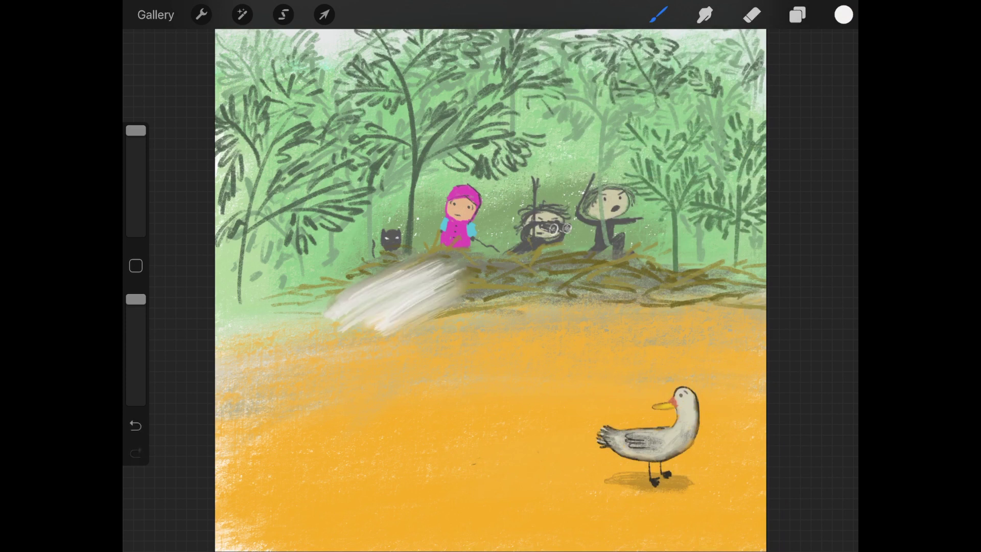
Smudge the nest to the right of the white streak with the Oil Paint smudge brush.
click(704, 14)
click(705, 14)
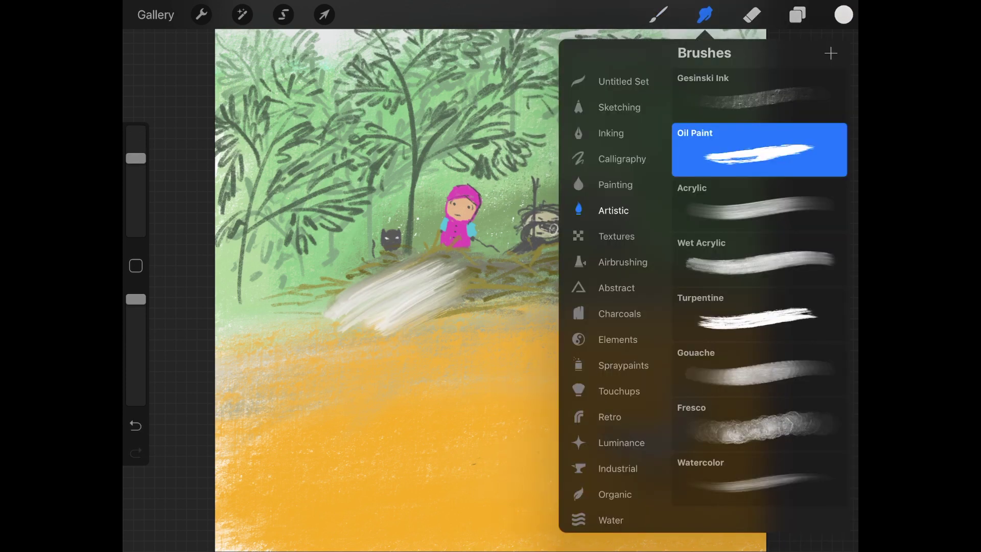
drag(552, 280, 434, 322)
drag(570, 282, 519, 314)
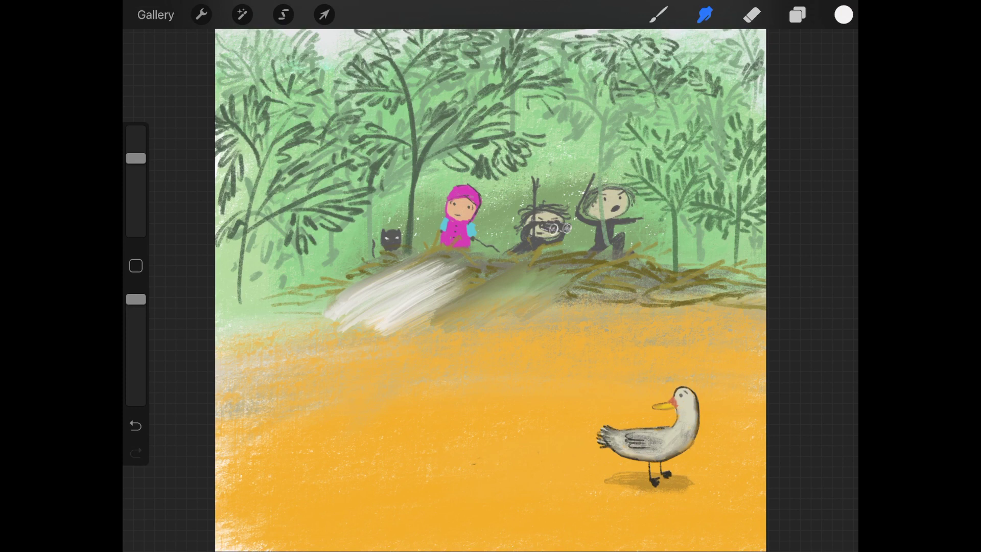
Enlarge the smudge brush, lower its strength to about a third, and smear two green bands across the left trees.
drag(136, 158, 136, 139)
mouse_move(136, 299)
mouse_down()
mouse_move(136, 366)
mouse_move(136, 301)
mouse_up()
drag(286, 171, 415, 126)
drag(136, 301, 135, 335)
drag(293, 215, 403, 174)
drag(136, 336, 136, 390)
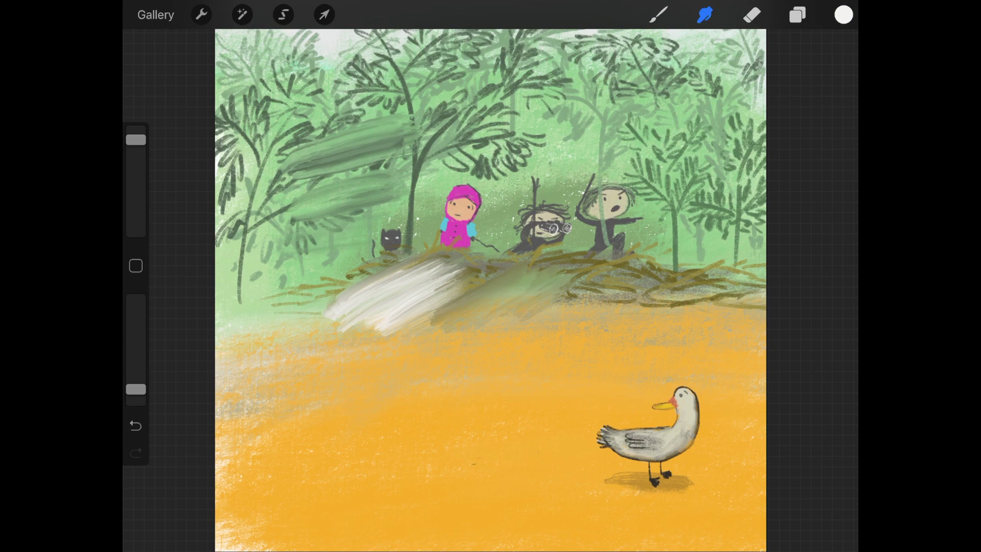
Set both the smudge and paint brushes to 6B Pencil from the Untitled Set.
click(705, 15)
click(618, 82)
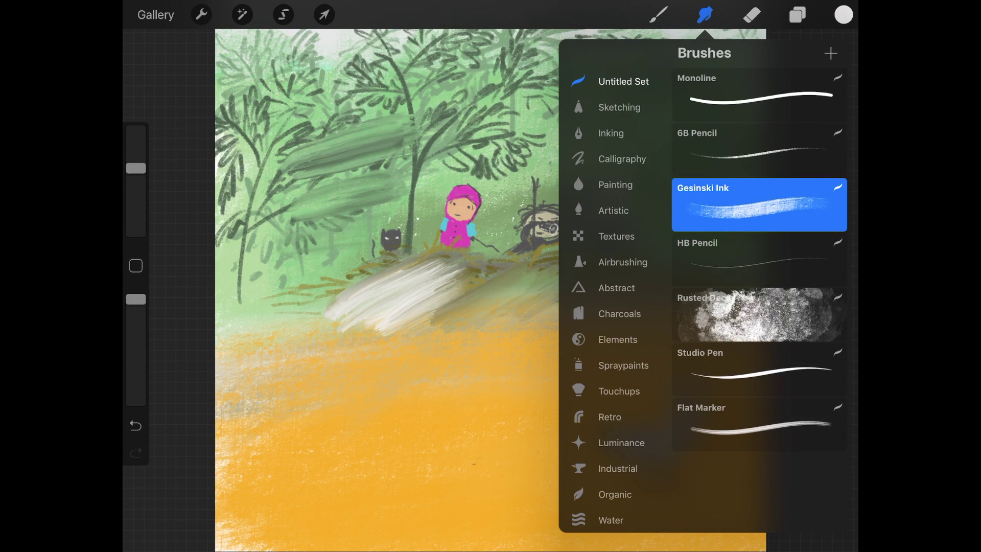
click(759, 148)
click(659, 14)
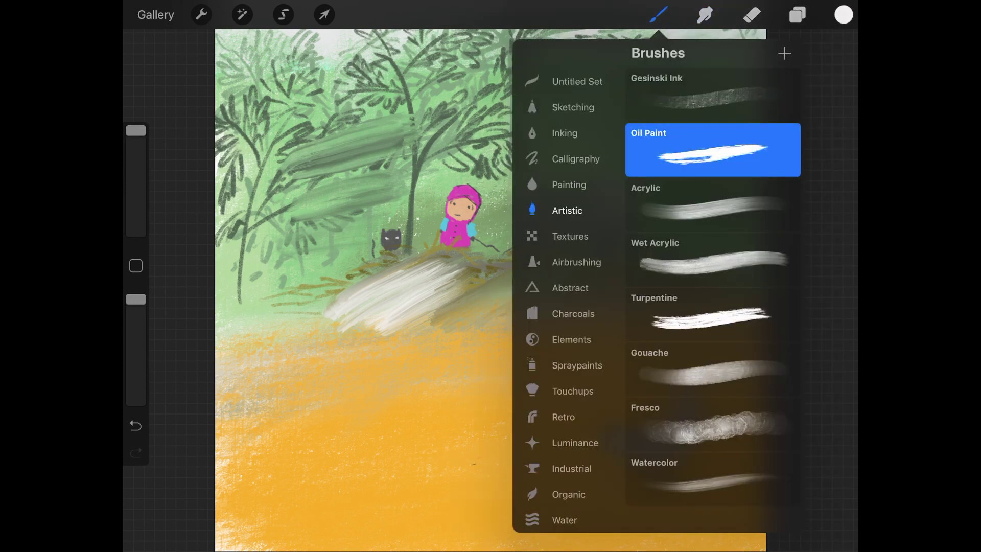
click(577, 82)
click(712, 143)
click(843, 15)
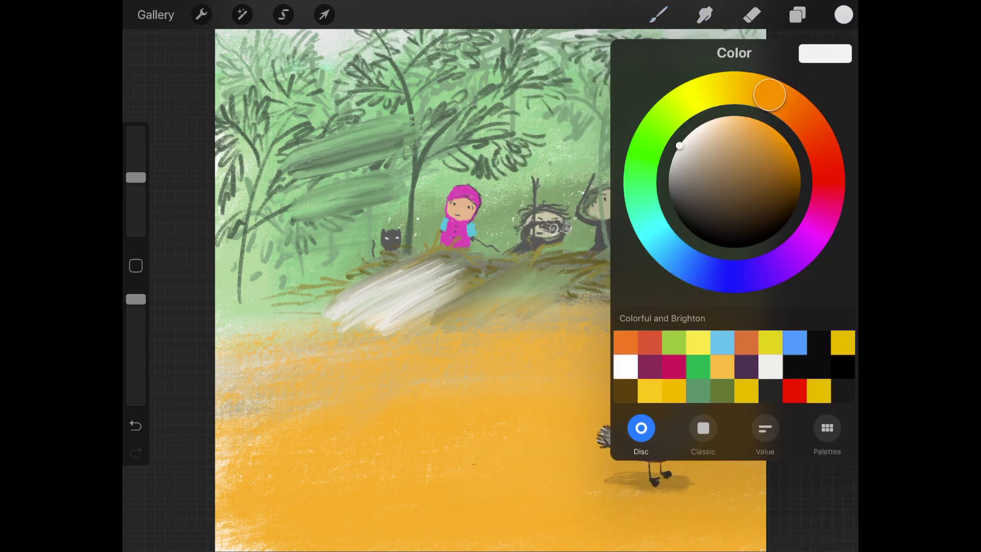
click(844, 14)
click(659, 14)
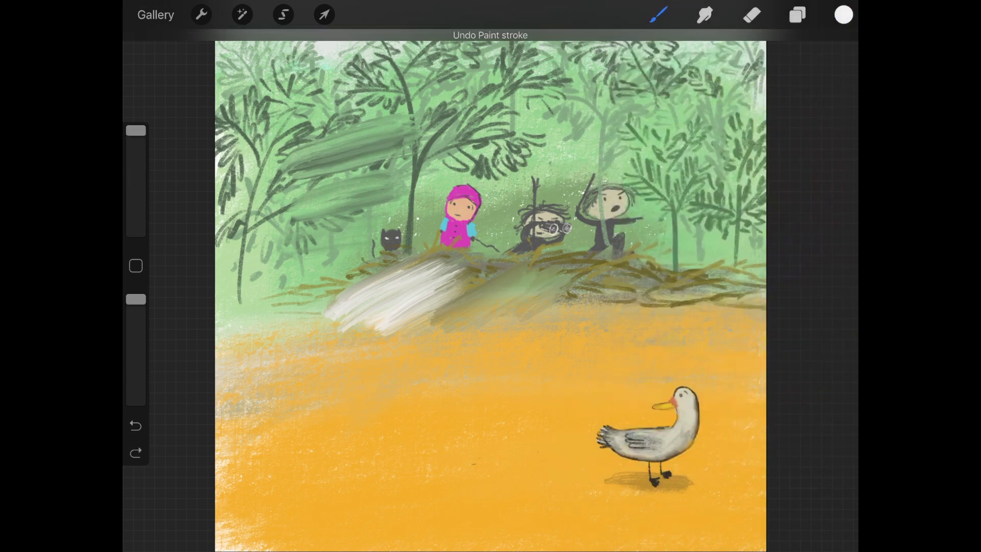
Draw an egg oval on the orange ground beside the duck and fill it white.
mouse_move(494, 349)
mouse_down()
mouse_move(534, 380)
mouse_move(493, 349)
mouse_up()
drag(844, 15, 485, 406)
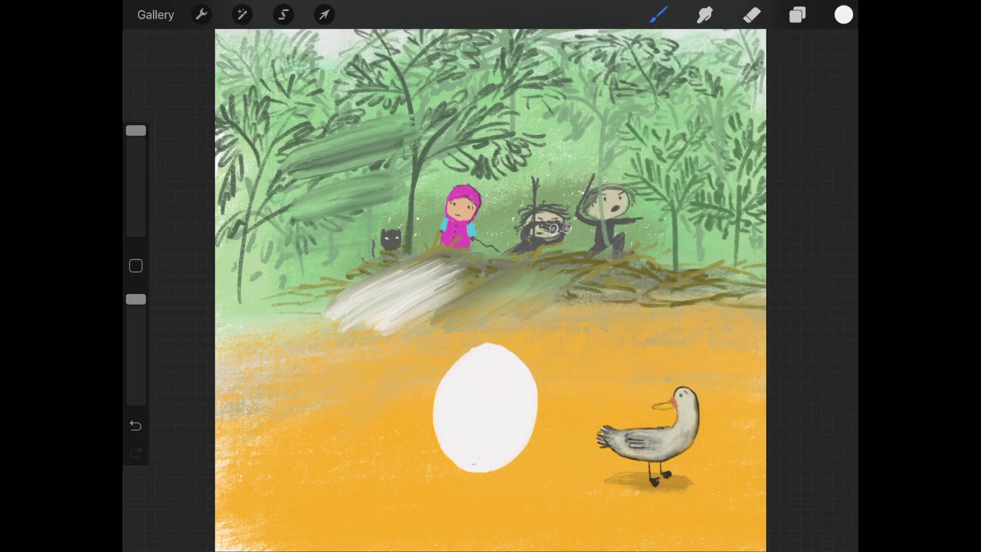
click(658, 14)
click(658, 15)
Make the pencil thinner and black, then hatch dark shading on the egg's lower right.
drag(136, 131, 136, 182)
click(843, 14)
click(838, 53)
scroll(546, 470, up, 5)
drag(419, 465, 491, 396)
mouse_move(404, 449)
mouse_down()
mouse_move(475, 386)
mouse_move(465, 380)
mouse_up()
drag(367, 452, 480, 424)
mouse_move(409, 424)
mouse_down()
mouse_move(511, 365)
mouse_move(473, 350)
mouse_up()
drag(431, 467, 460, 432)
drag(383, 460, 485, 396)
mouse_move(348, 452)
mouse_down()
mouse_move(480, 388)
mouse_move(516, 314)
mouse_up()
drag(373, 440, 473, 363)
mouse_move(330, 442)
mouse_down()
mouse_move(355, 399)
mouse_move(347, 404)
mouse_up()
Hatch the egg's lower left and add vertical hatching across its lower half.
drag(378, 457, 365, 409)
mouse_move(358, 457)
mouse_down()
mouse_move(344, 406)
mouse_move(337, 412)
mouse_up()
drag(312, 441, 297, 399)
mouse_move(337, 424)
mouse_down()
mouse_move(496, 327)
mouse_move(477, 314)
mouse_up()
drag(501, 283, 503, 386)
drag(458, 322, 458, 391)
drag(401, 363, 401, 455)
drag(374, 380, 373, 469)
drag(306, 391, 306, 442)
Add two dark diagonal strokes, then smudge the egg's lower-right cross-hatching into grey.
drag(385, 453, 452, 429)
drag(386, 425, 468, 383)
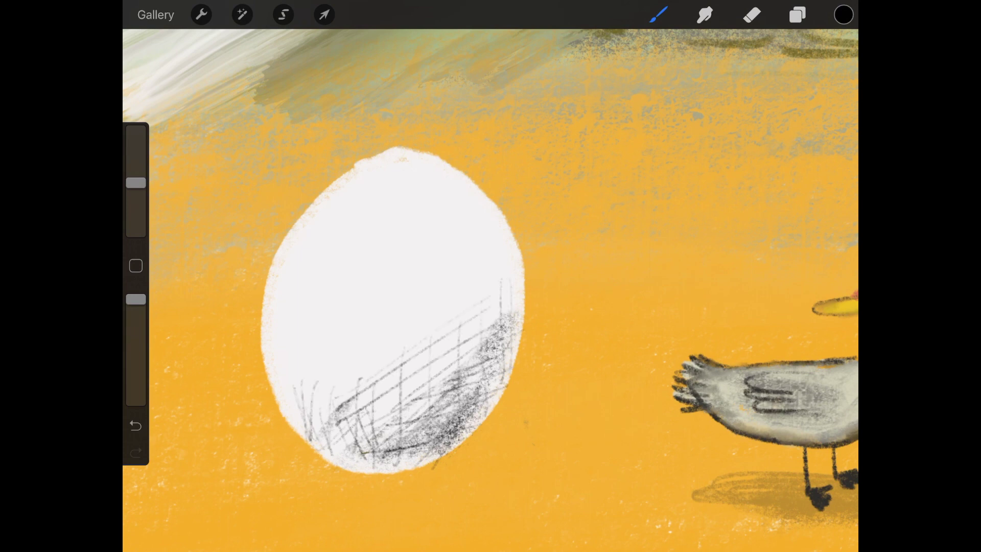
click(705, 14)
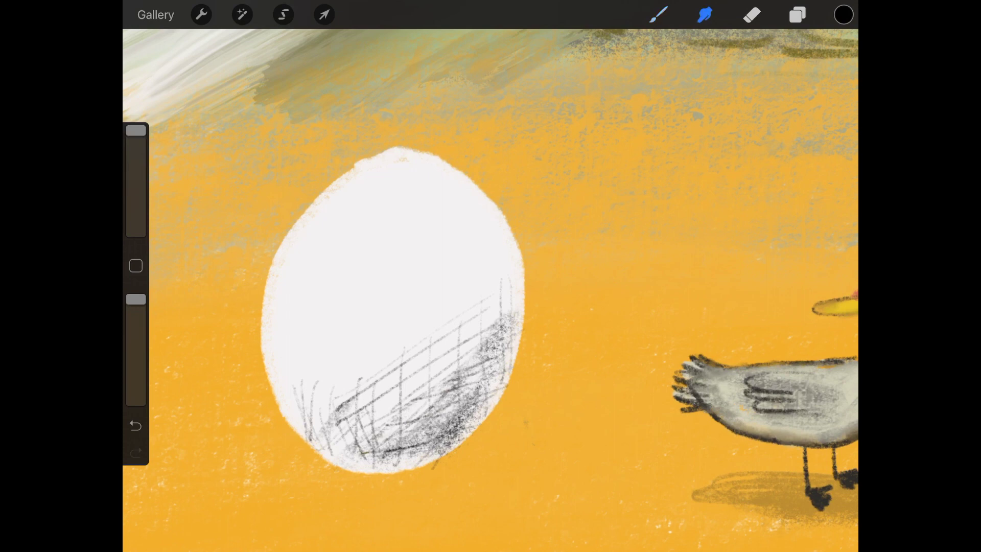
click(705, 14)
mouse_move(508, 294)
mouse_down()
mouse_move(511, 324)
mouse_move(472, 393)
mouse_up()
drag(503, 352, 492, 386)
drag(477, 335, 439, 403)
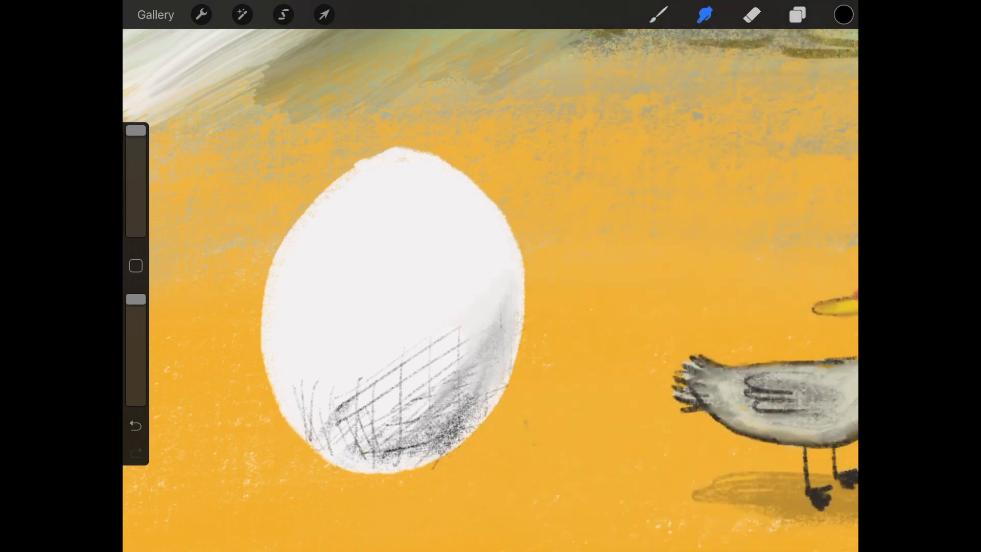
mouse_move(457, 340)
mouse_down()
mouse_move(429, 381)
mouse_move(450, 416)
mouse_up()
drag(460, 375, 424, 429)
mouse_move(467, 393)
mouse_down()
mouse_move(396, 449)
mouse_move(411, 462)
mouse_up()
Smooth the hatching at the egg's bottom, lower left and right edge into soft grey.
drag(518, 348, 493, 388)
drag(429, 388, 342, 440)
drag(432, 429, 347, 455)
drag(408, 457, 326, 445)
mouse_move(294, 388)
mouse_down()
mouse_move(314, 440)
mouse_move(393, 399)
mouse_move(403, 366)
mouse_up()
drag(337, 411, 383, 403)
mouse_move(332, 437)
mouse_down()
mouse_move(367, 460)
mouse_move(459, 444)
mouse_up()
drag(518, 306, 501, 386)
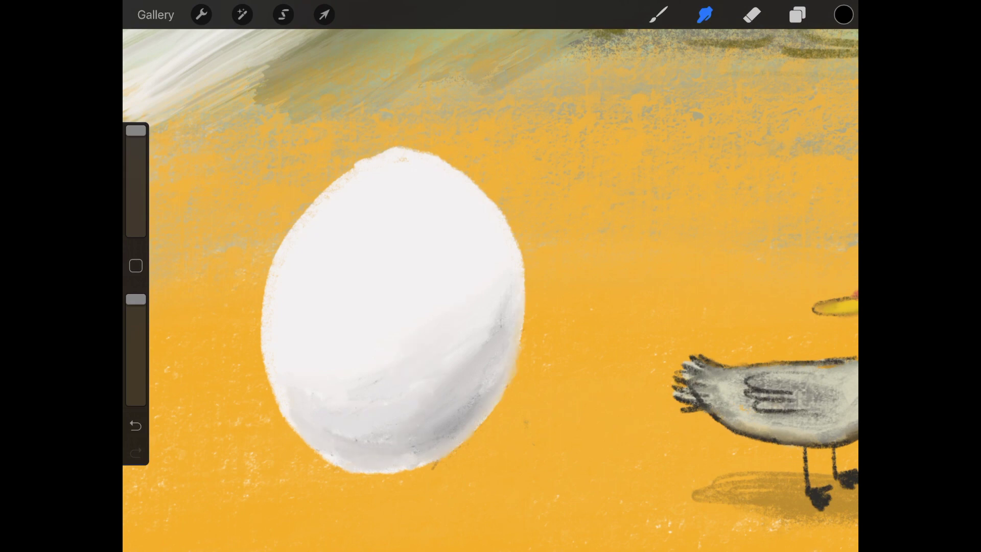
Switch the smudge brush to Round Brush from the Painting set and review its settings.
scroll(490, 276, down, 5)
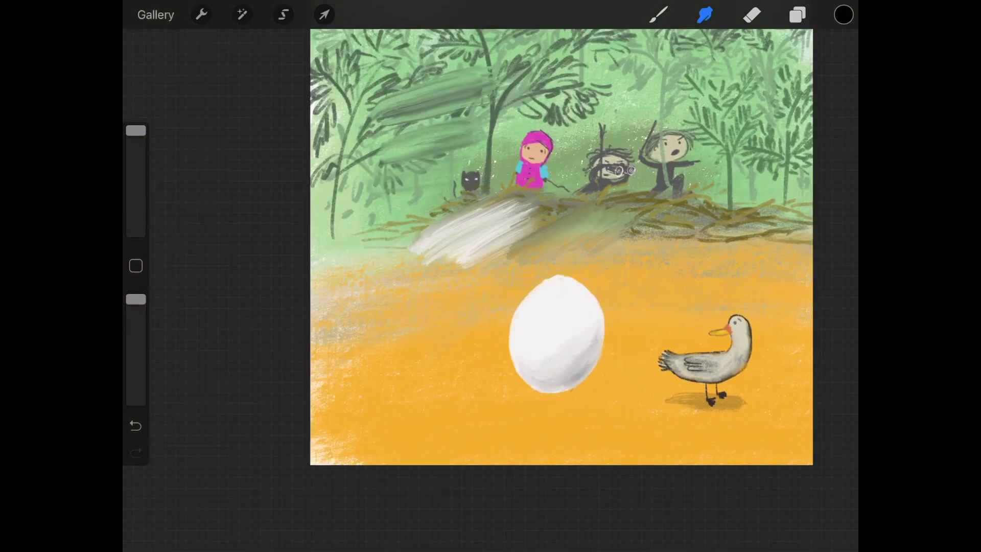
click(704, 15)
click(572, 52)
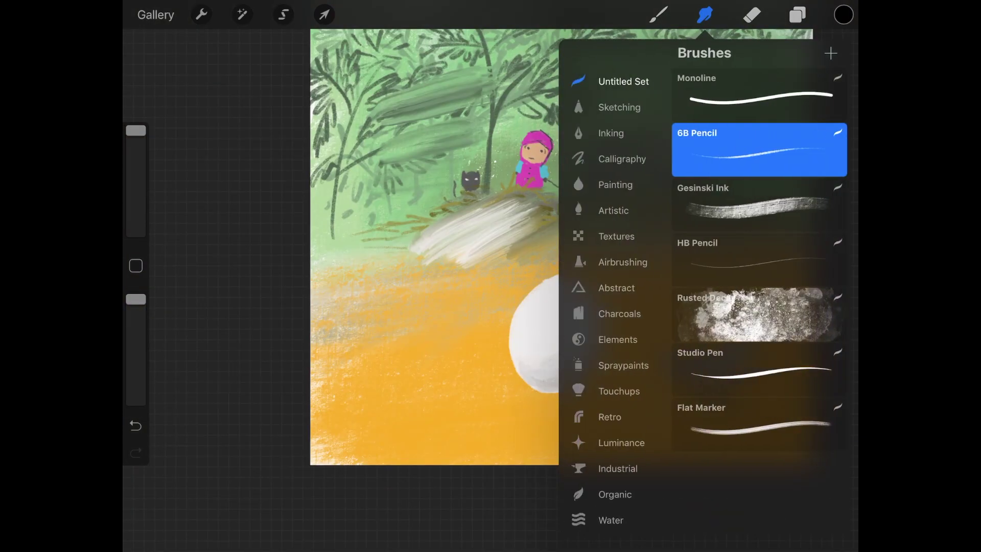
click(615, 184)
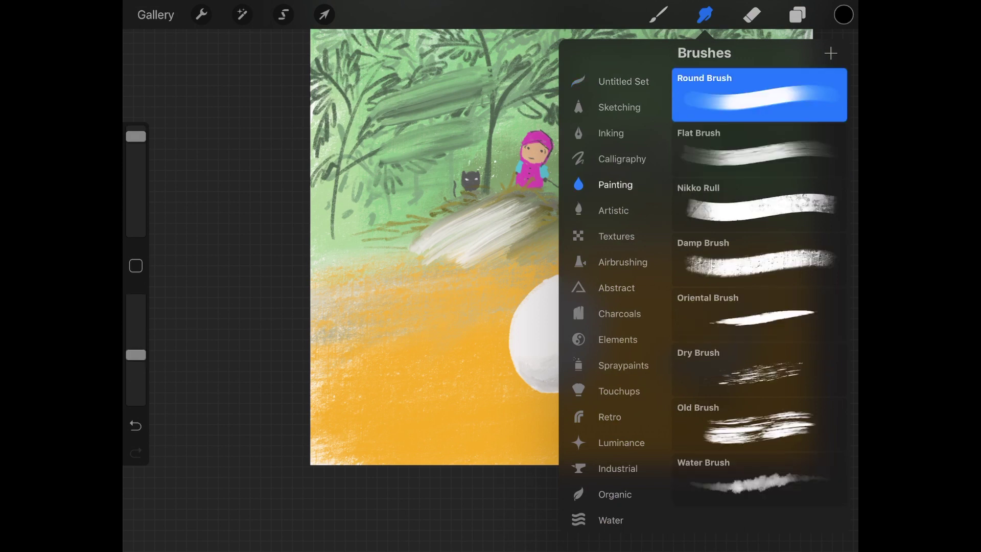
click(759, 94)
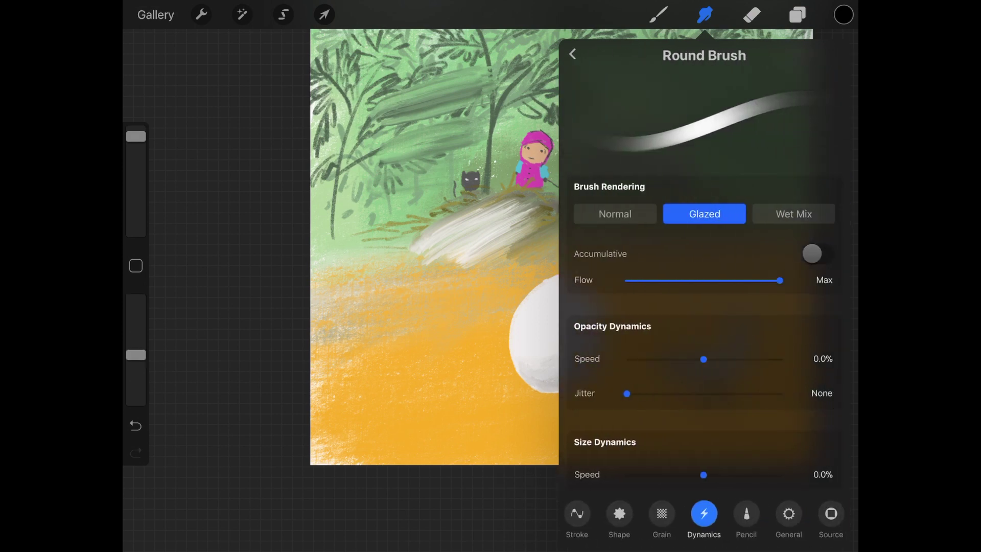
scroll(435, 245, down, 3)
scroll(490, 287, up, 3)
scroll(491, 286, up, 3)
scroll(511, 286, up, 3)
scroll(510, 286, up, 3)
scroll(511, 286, up, 1)
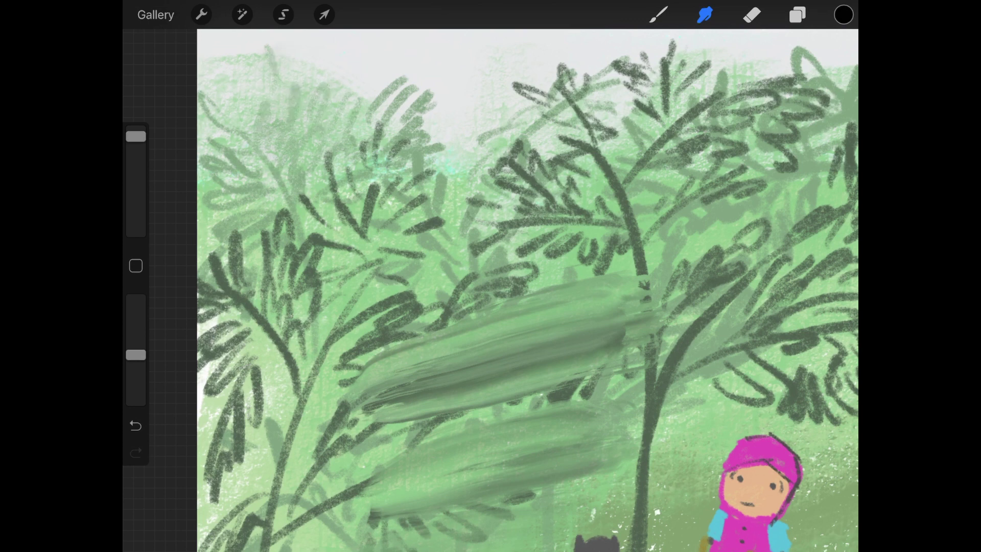
scroll(511, 286, down, 1)
scroll(511, 286, down, 1)
Soften the leaf strokes below the sky and blur the right tree's leaves.
drag(429, 148, 453, 183)
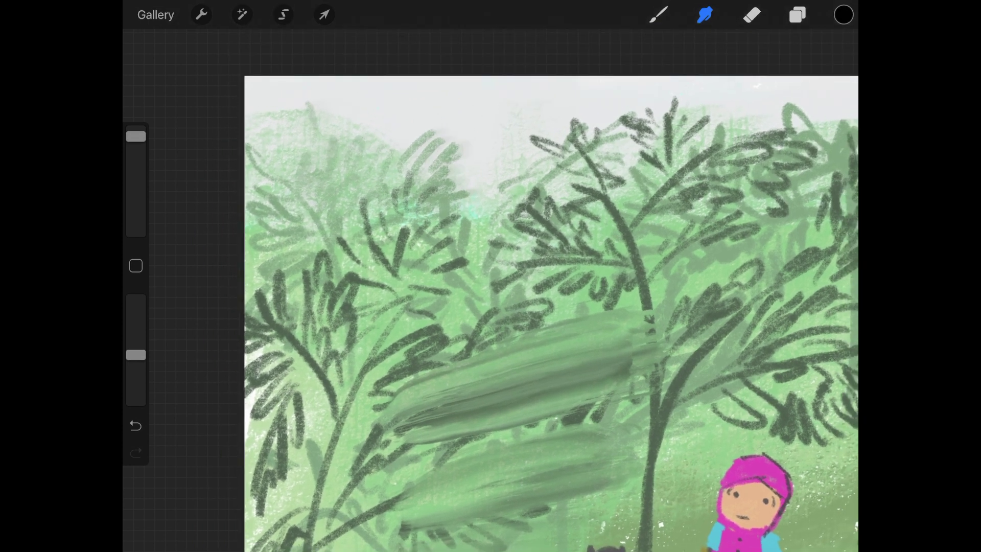
drag(445, 168, 462, 204)
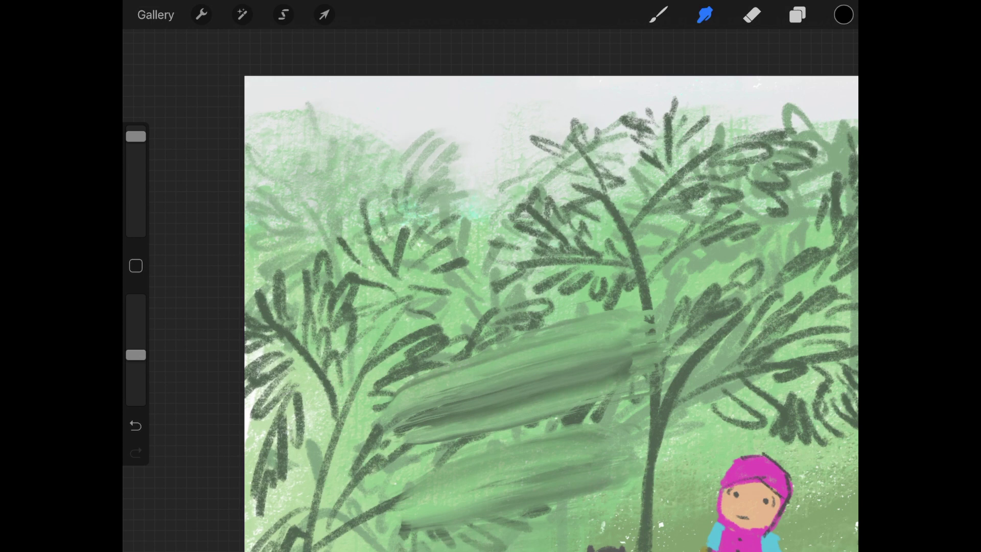
mouse_move(391, 250)
mouse_down()
mouse_move(362, 286)
mouse_move(247, 360)
mouse_up()
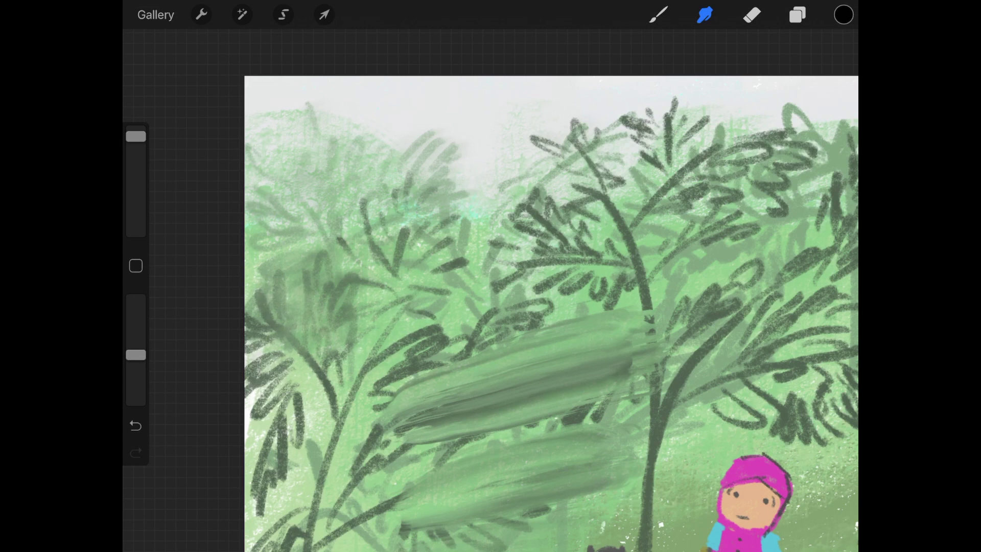
drag(439, 332, 404, 357)
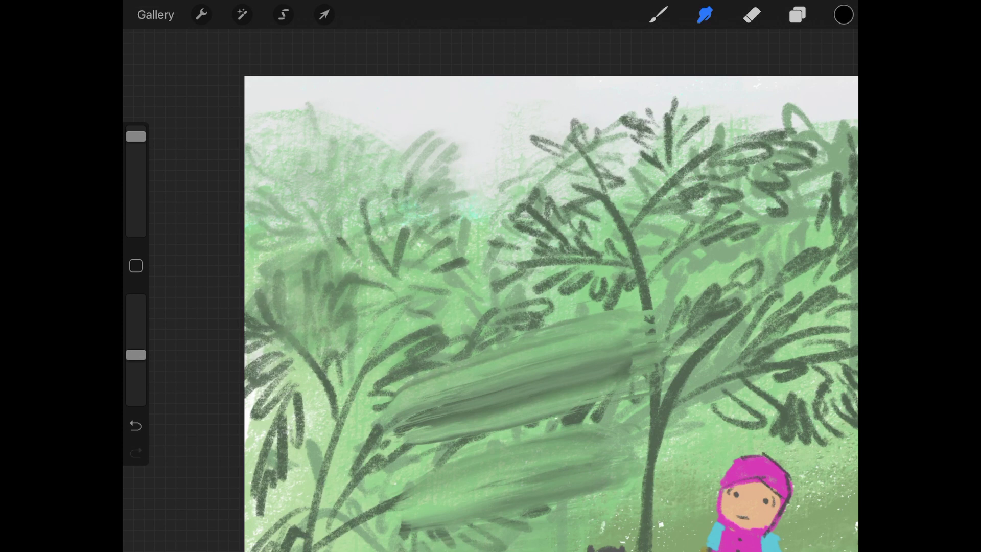
drag(695, 171, 582, 276)
Resize the smudge brush and smear a soft green stroke across the right trees.
scroll(551, 313, down, 3)
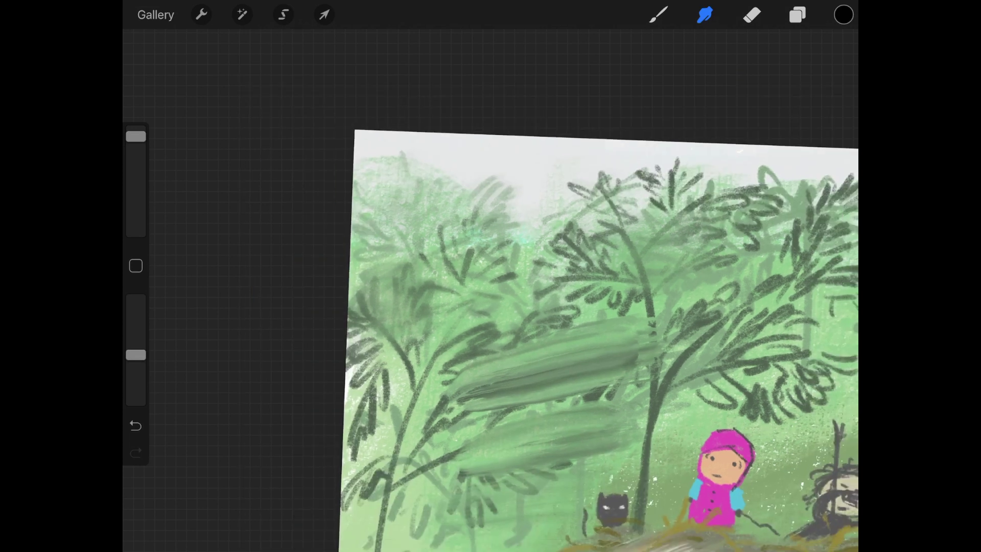
drag(136, 136, 136, 192)
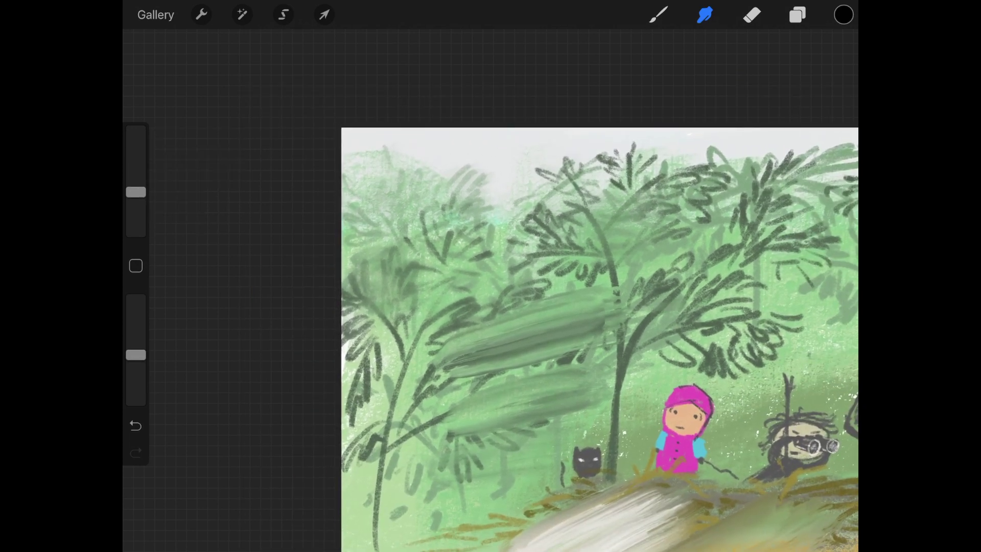
drag(136, 192, 136, 161)
drag(674, 352, 820, 325)
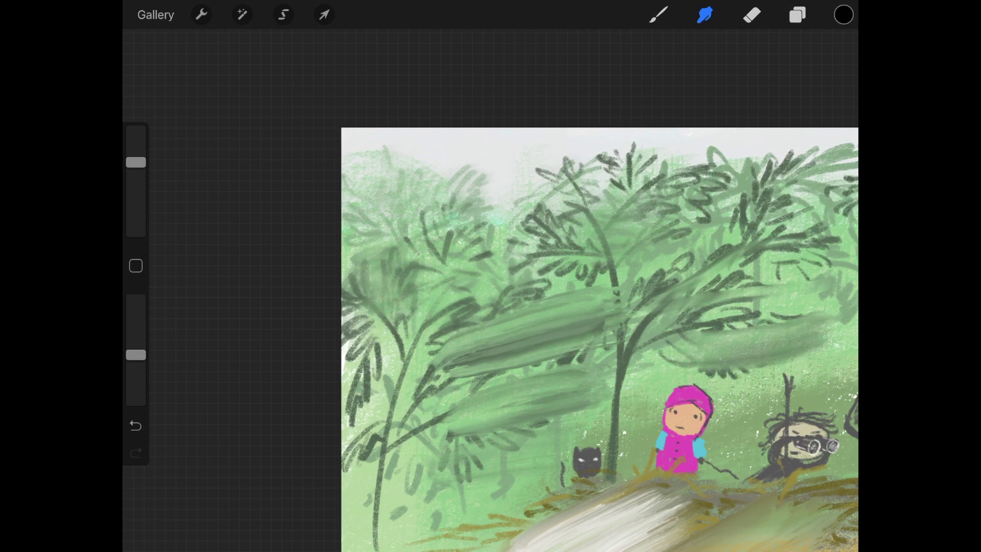
drag(687, 430, 565, 348)
Set the smudge brush to Artistic > Oil Paint, undo a test stroke, and lower its strength and size.
click(705, 15)
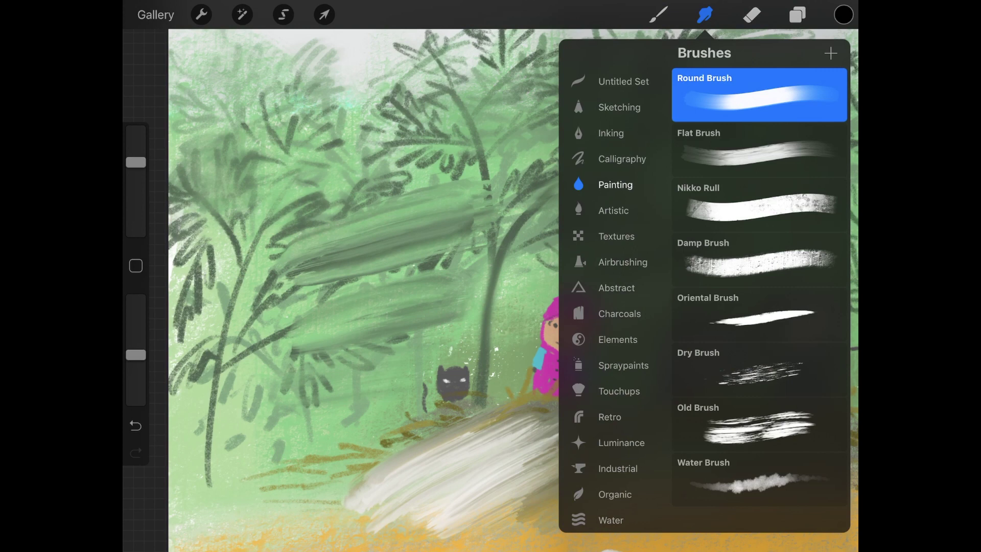
click(759, 314)
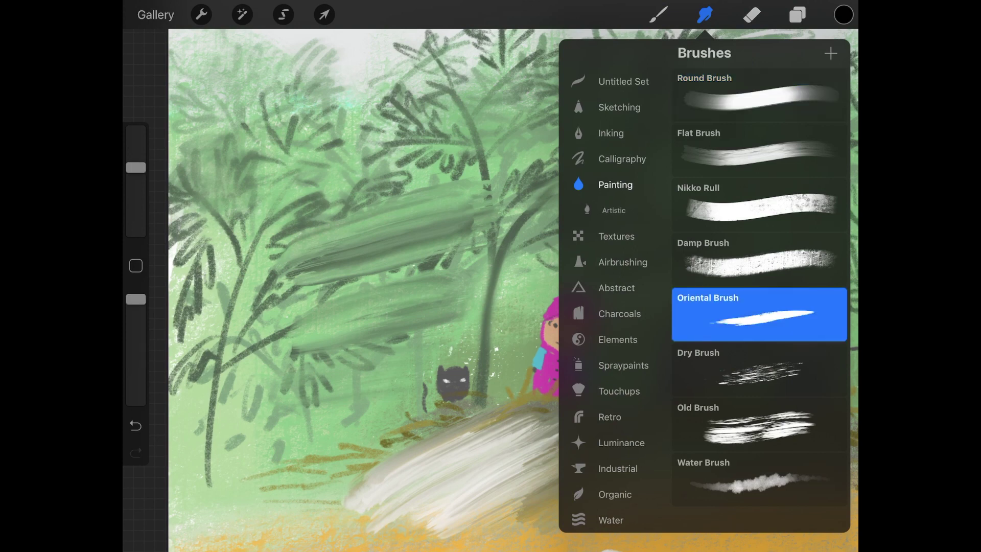
click(613, 210)
click(759, 150)
click(759, 150)
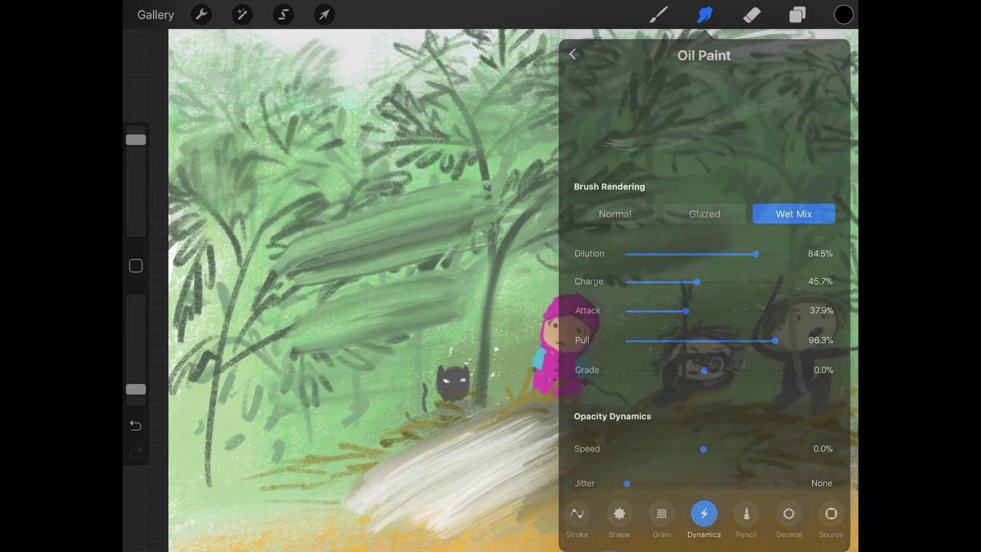
drag(487, 332, 493, 364)
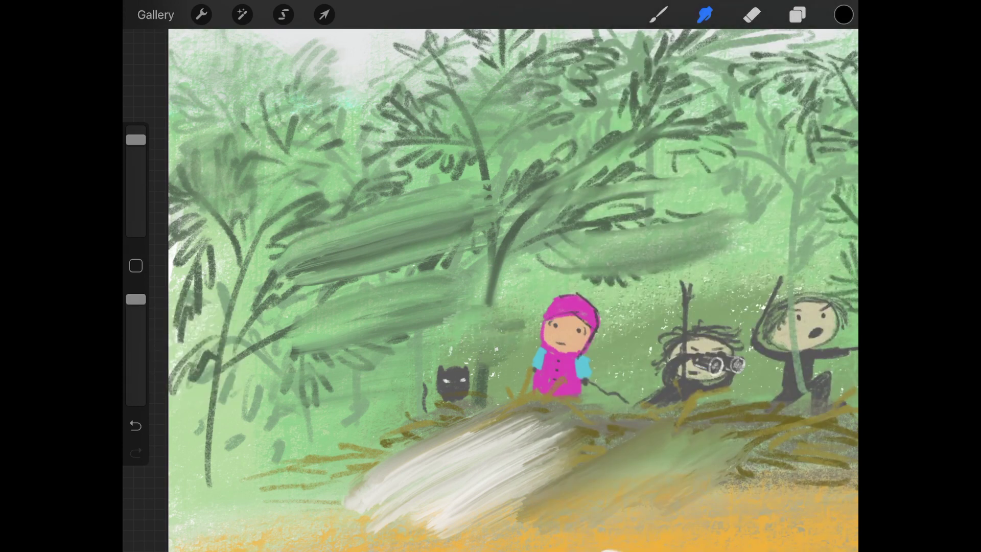
drag(450, 327, 506, 370)
key(ctrl+z)
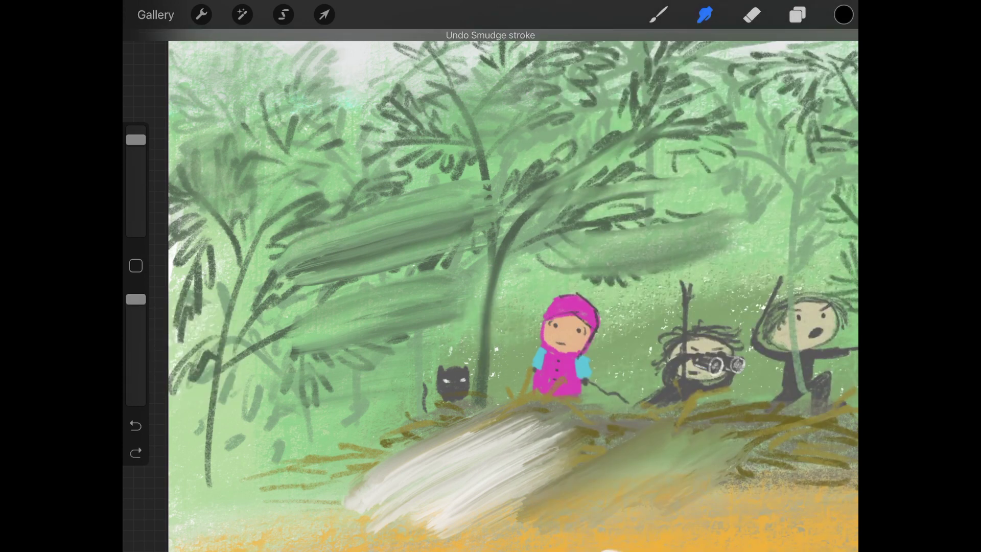
drag(136, 299, 136, 317)
drag(136, 139, 136, 168)
Smear green up the central trunk and across its right-hand and side branches.
mouse_move(488, 348)
mouse_down()
mouse_move(501, 232)
mouse_move(546, 191)
mouse_up()
drag(136, 168, 136, 155)
drag(491, 238, 459, 120)
drag(459, 82, 449, 140)
mouse_move(537, 164)
mouse_down()
mouse_move(498, 212)
mouse_move(567, 141)
mouse_up()
drag(541, 207, 620, 160)
drag(582, 235, 641, 202)
drag(521, 243, 659, 207)
drag(600, 212, 674, 186)
drag(567, 270, 666, 245)
mouse_move(593, 291)
mouse_down()
mouse_move(659, 260)
mouse_move(736, 189)
mouse_up()
drag(470, 156, 365, 220)
drag(454, 276, 337, 215)
Smear the central tree's upper-left and lower-left branches into soft green.
drag(432, 215, 291, 253)
drag(462, 115, 403, 169)
drag(417, 133, 378, 92)
drag(450, 120, 424, 36)
drag(531, 102, 475, 33)
drag(587, 49, 531, 120)
drag(621, 66, 528, 130)
drag(647, 97, 582, 143)
drag(480, 232, 337, 286)
Soften the central tree's upper-right and top branches, covering a pale patch near the top.
drag(690, 115, 606, 166)
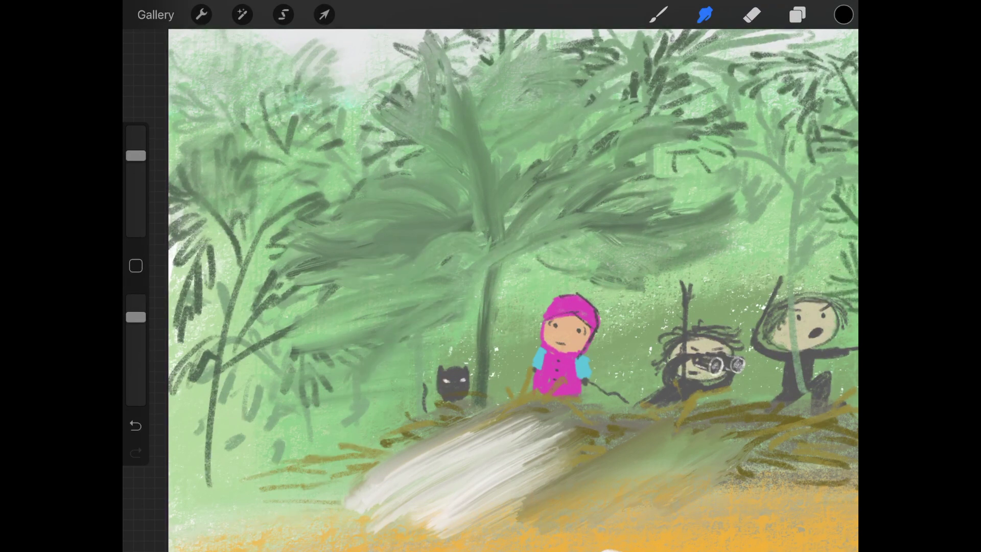
drag(710, 100, 592, 151)
mouse_move(669, 44)
mouse_down()
mouse_move(649, 110)
mouse_move(610, 92)
mouse_up()
drag(652, 72, 605, 99)
drag(590, 30, 561, 58)
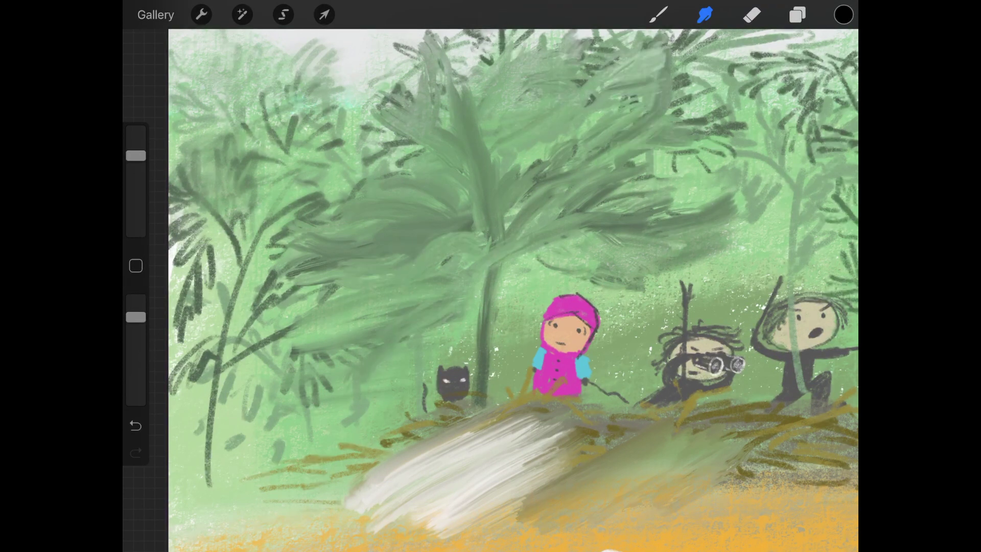
drag(513, 31, 482, 64)
drag(488, 31, 378, 123)
drag(414, 138, 355, 173)
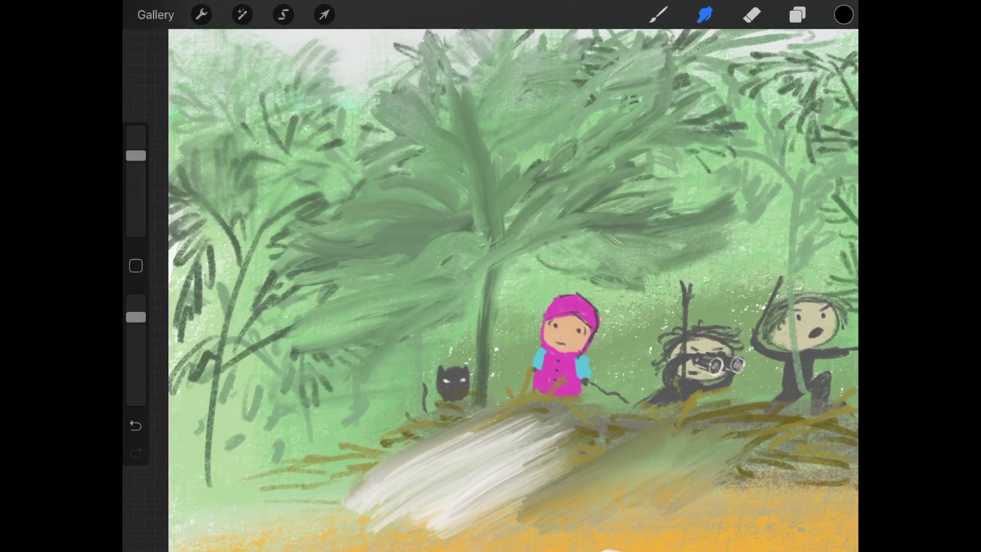
Draw an orange trunk and round crown at the upper right and fill it orange.
scroll(513, 290, down, 5)
scroll(531, 290, up, 3)
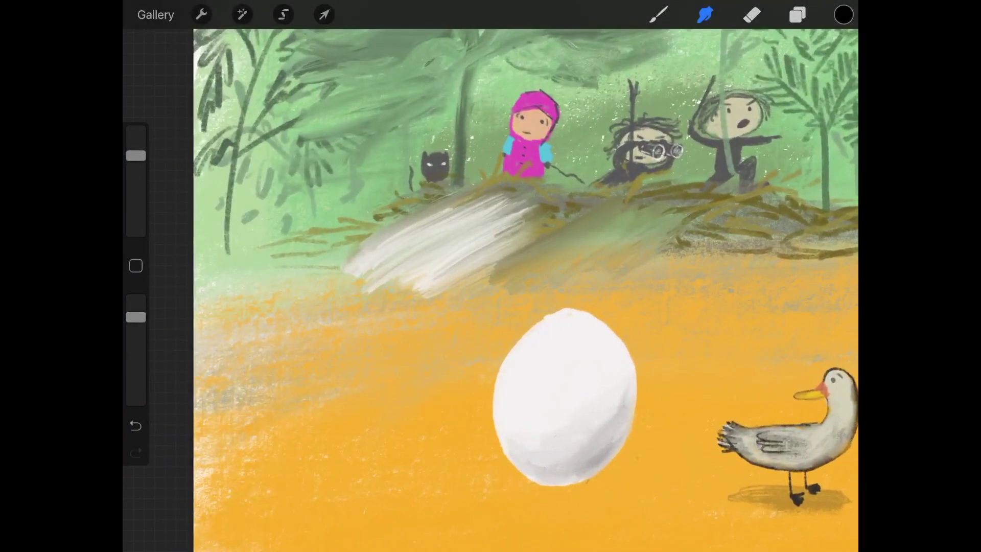
scroll(437, 273, up, 3)
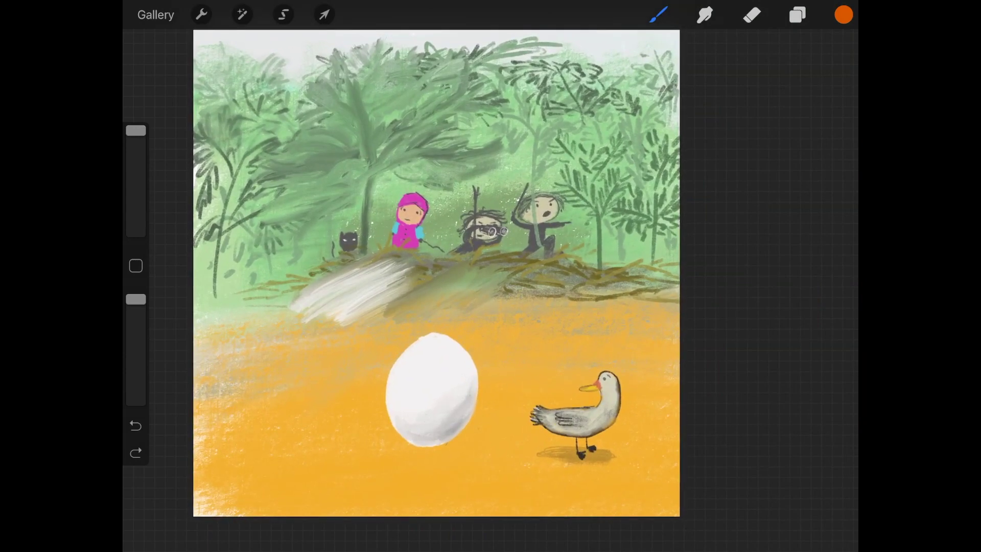
mouse_move(601, 295)
mouse_down()
mouse_move(605, 154)
mouse_move(621, 161)
mouse_move(587, 60)
mouse_move(641, 150)
mouse_move(624, 164)
mouse_up()
drag(843, 15, 608, 102)
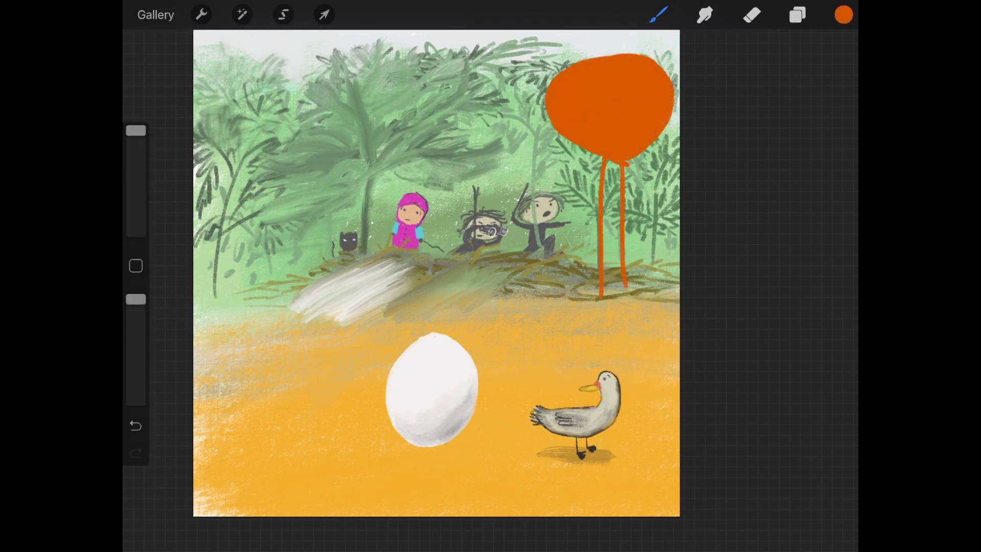
Smudge the orange crown's edges into the green with the 6B Pencil brush.
click(705, 14)
click(580, 77)
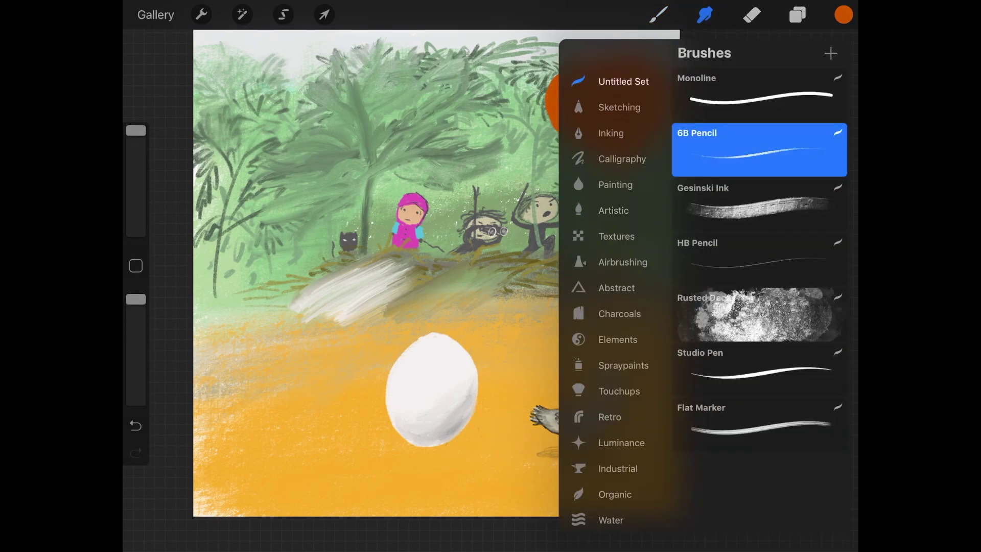
click(761, 201)
scroll(439, 276, up, 5)
mouse_move(437, 140)
mouse_down()
mouse_move(452, 120)
mouse_move(533, 85)
mouse_up()
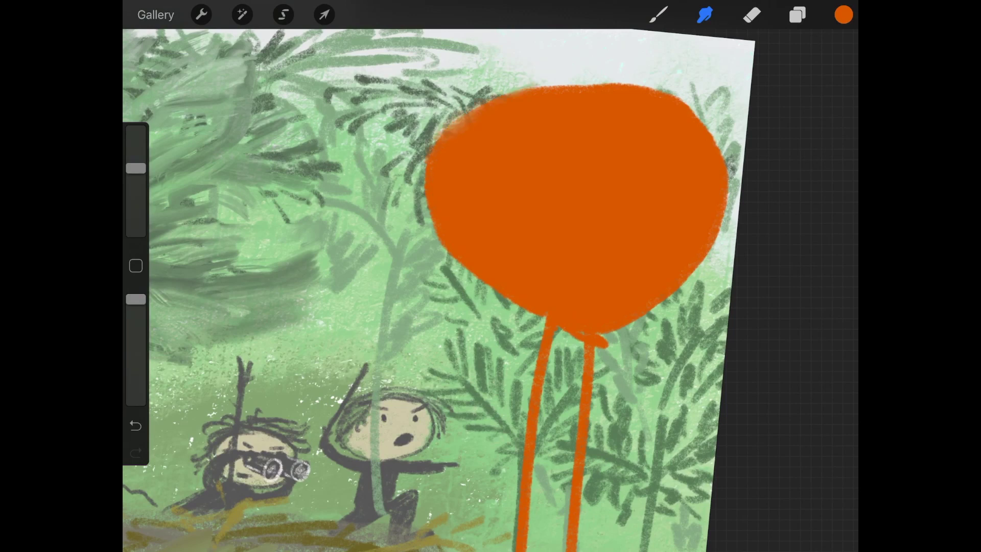
mouse_move(423, 159)
mouse_down()
mouse_move(434, 232)
mouse_move(490, 290)
mouse_move(544, 321)
mouse_up()
mouse_move(600, 342)
mouse_down()
mouse_move(646, 327)
mouse_move(700, 265)
mouse_move(710, 122)
mouse_up()
mouse_move(682, 87)
mouse_down()
mouse_move(542, 86)
mouse_move(488, 97)
mouse_move(421, 166)
mouse_up()
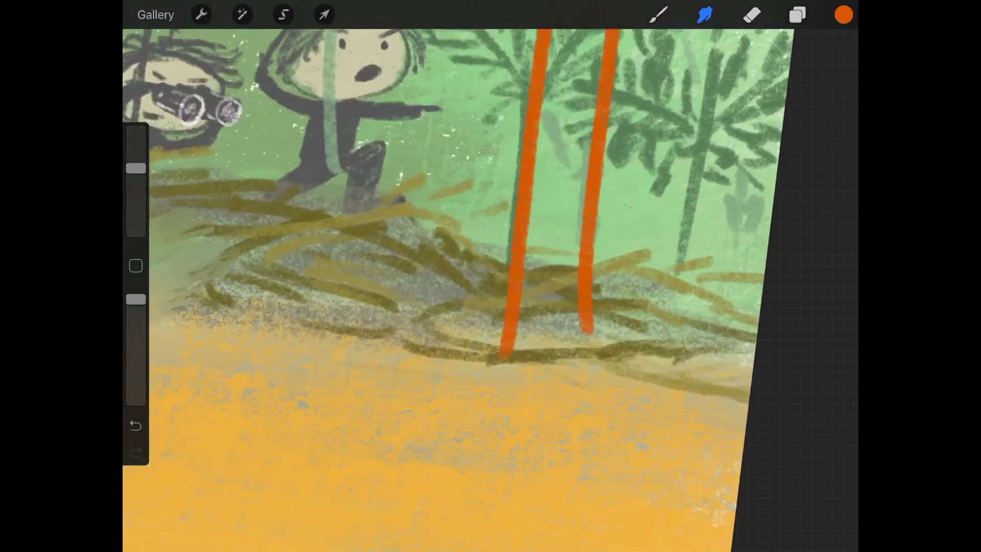
Blend the left orange trunk's base into the ground.
drag(513, 306, 504, 355)
scroll(490, 275, down, 5)
scroll(460, 286, up, 5)
scroll(409, 286, up, 5)
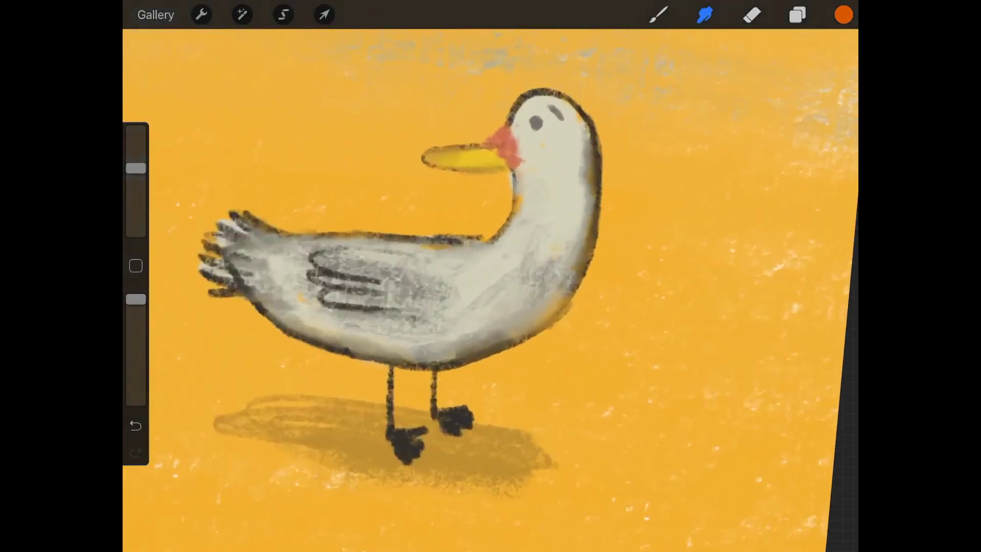
scroll(378, 301, up, 2)
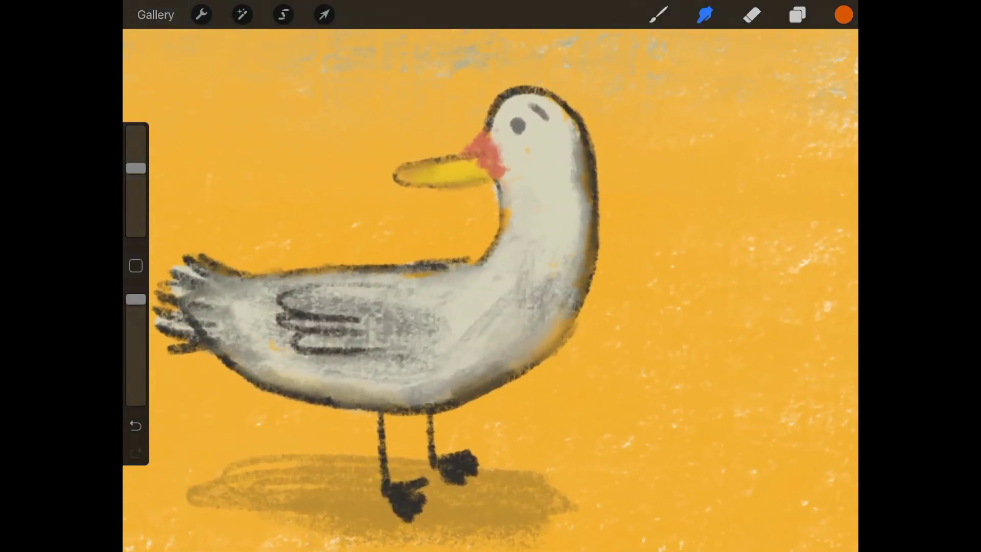
scroll(490, 276, down, 5)
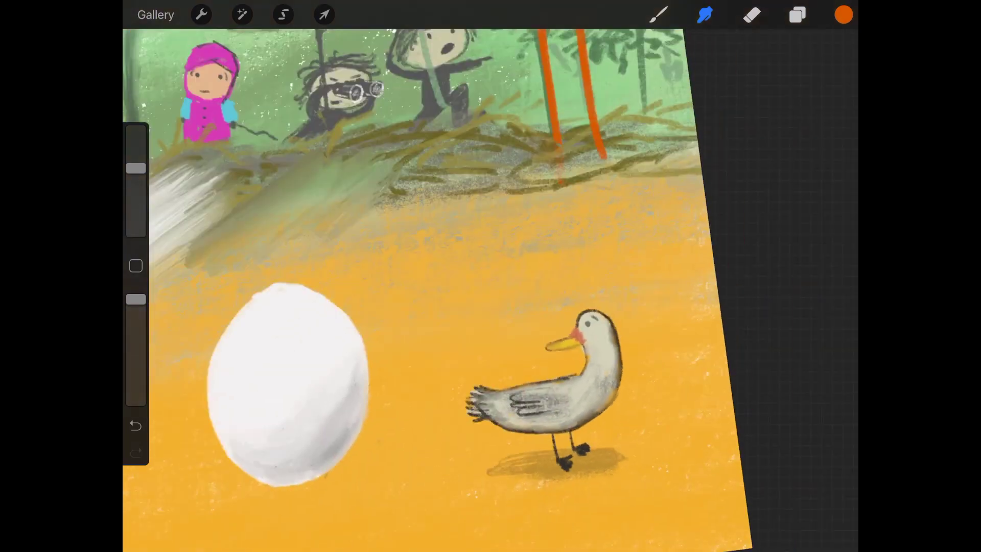
scroll(491, 276, down, 2)
scroll(409, 230, up, 5)
scroll(409, 230, up, 5)
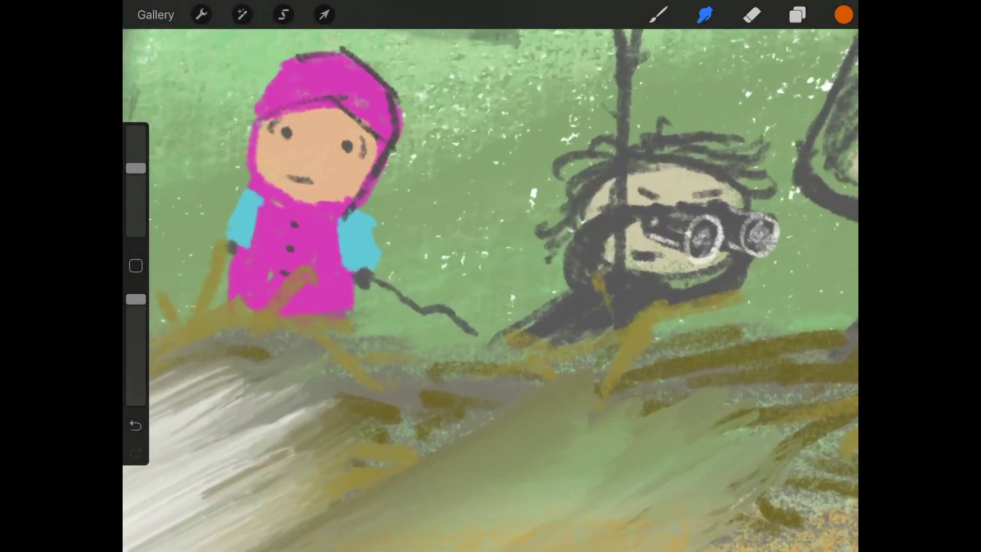
Keep 6B Pencil as the smudge brush and select the characters' layer.
click(705, 14)
click(759, 149)
key(Escape)
click(797, 14)
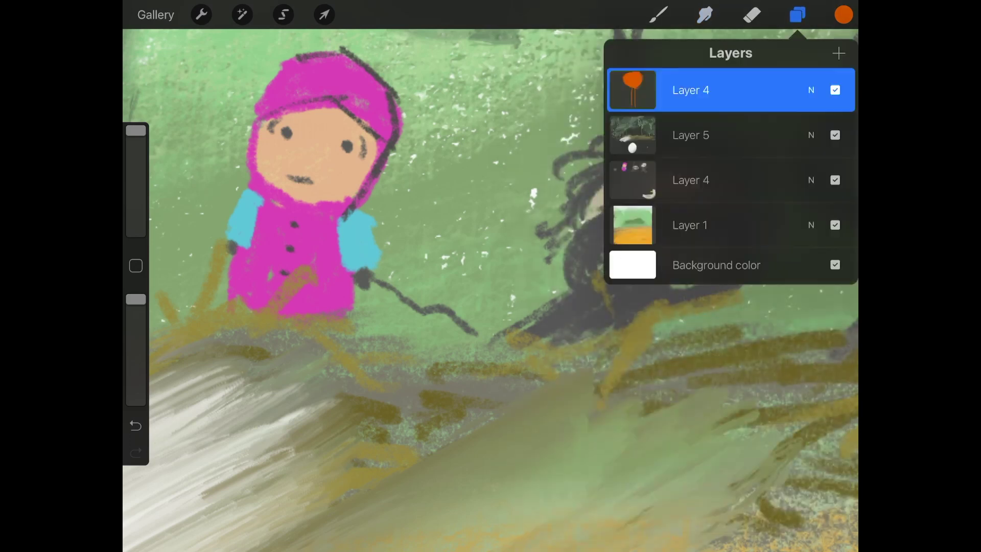
click(811, 135)
click(811, 135)
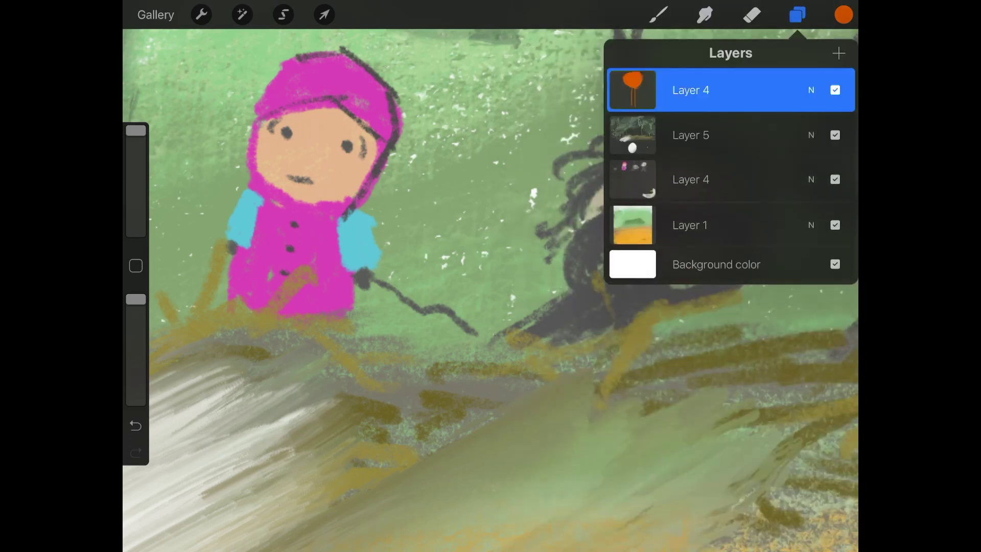
click(722, 179)
click(797, 14)
click(705, 14)
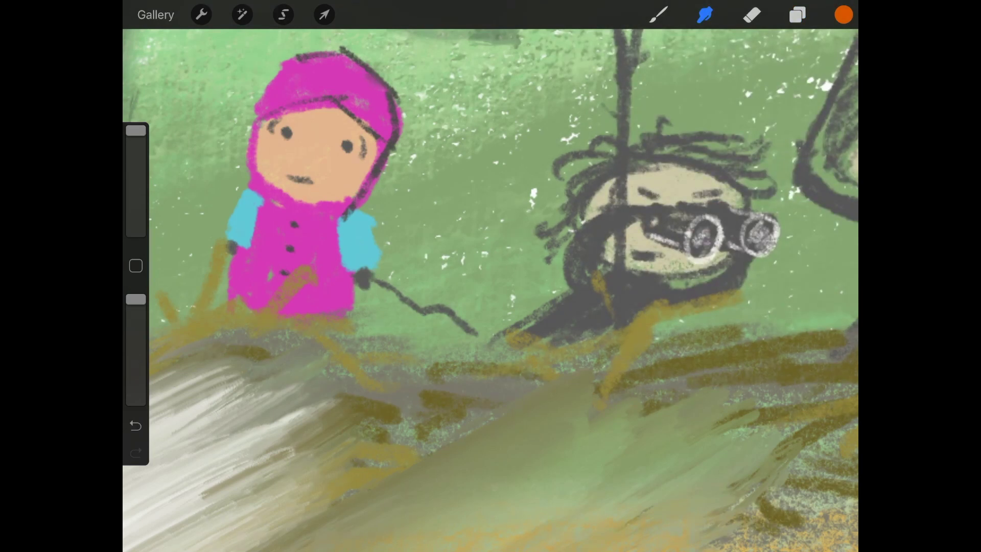
Soften the pink child's hood outline, coat edges beside both sleeves, and cheek edge.
mouse_move(388, 119)
mouse_down()
mouse_move(375, 99)
mouse_move(388, 124)
mouse_up()
drag(367, 120, 350, 129)
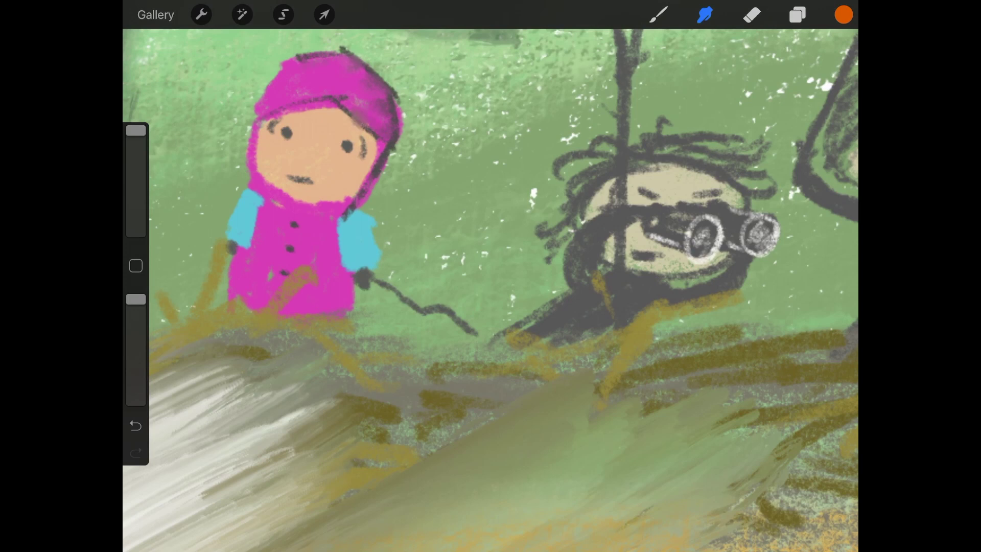
mouse_move(360, 185)
mouse_down()
mouse_move(328, 201)
mouse_move(341, 199)
mouse_move(358, 181)
mouse_move(295, 201)
mouse_up()
mouse_move(341, 237)
mouse_down()
mouse_move(345, 256)
mouse_move(344, 239)
mouse_up()
drag(260, 204, 238, 249)
drag(259, 163, 269, 177)
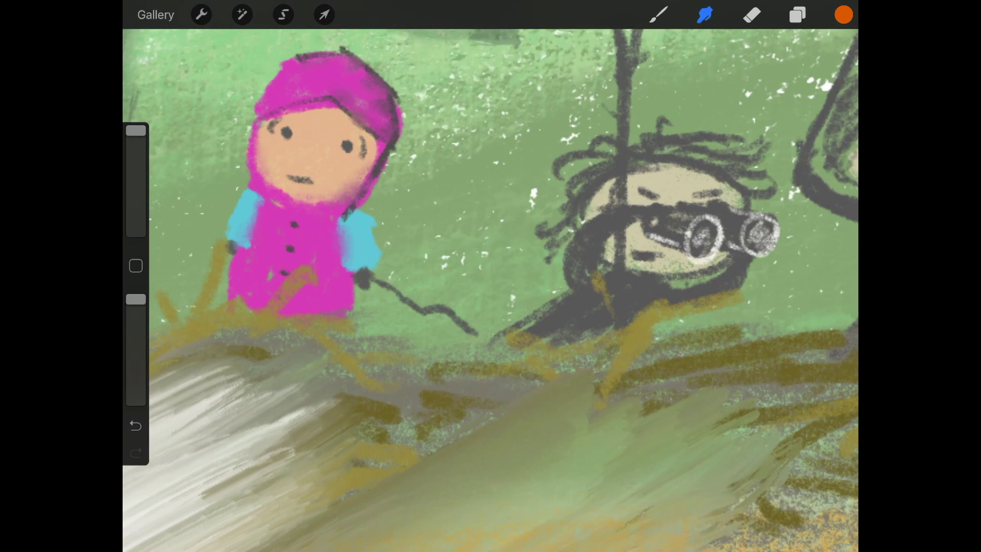
Choose Gesinski Ink from Untitled Set as the smudge brush, then enable the eraser.
scroll(490, 286, down, 5)
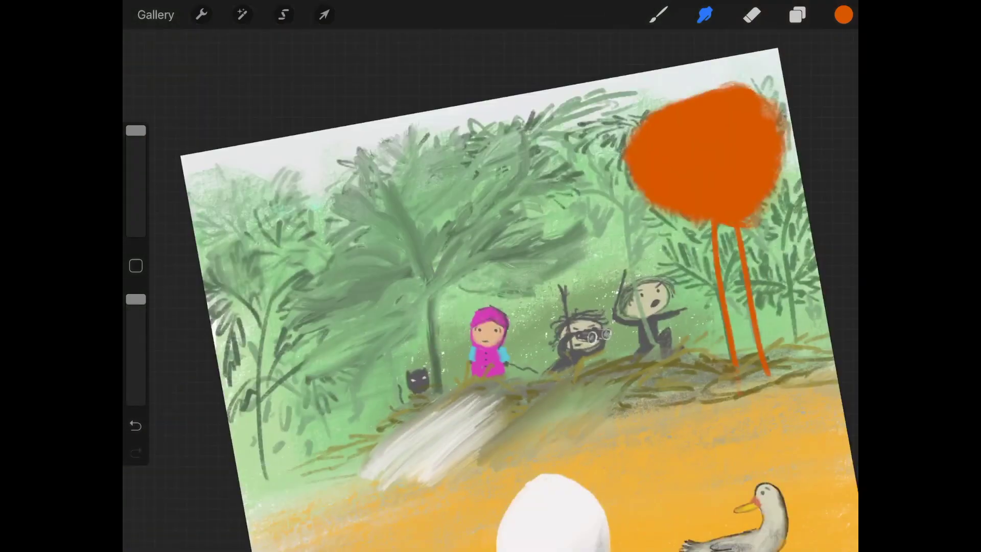
scroll(491, 286, up, 2)
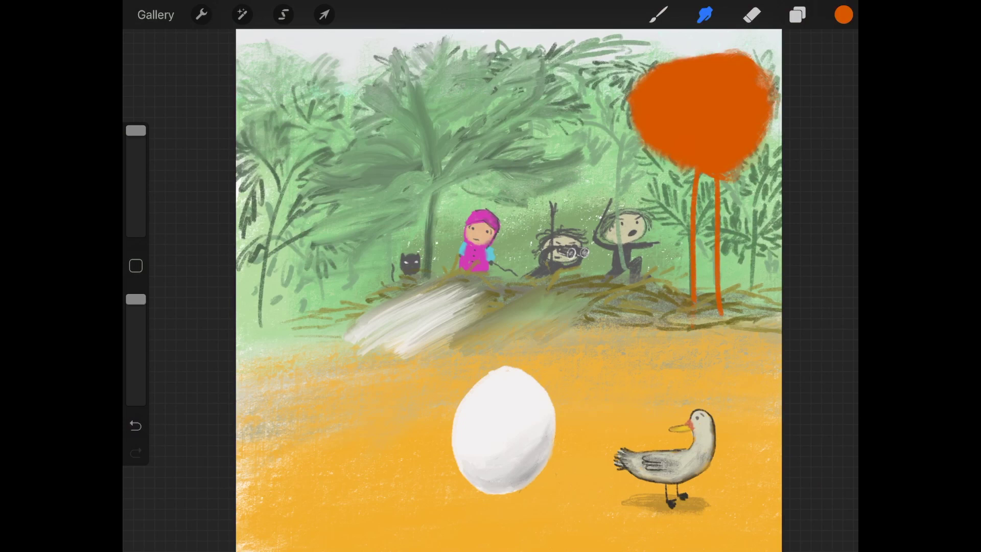
click(705, 15)
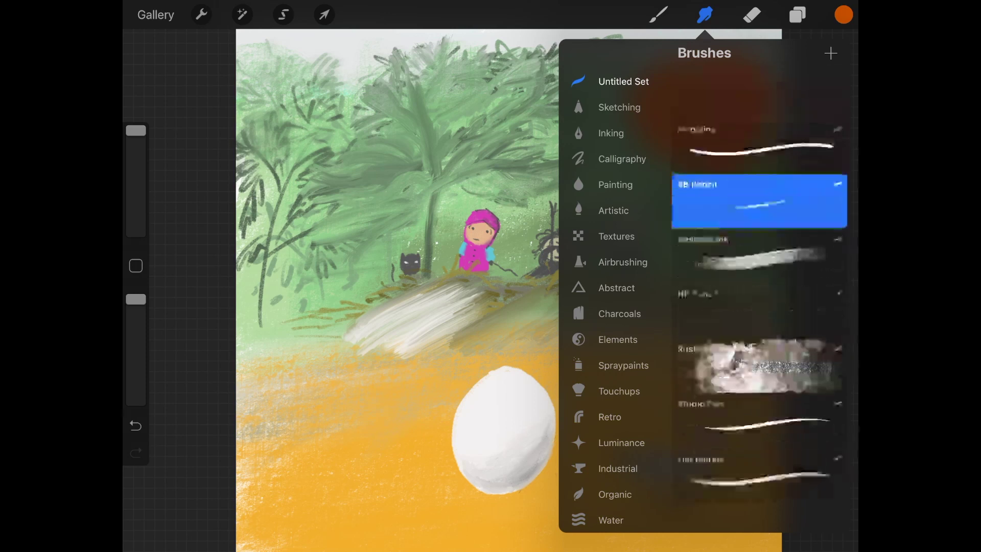
click(759, 204)
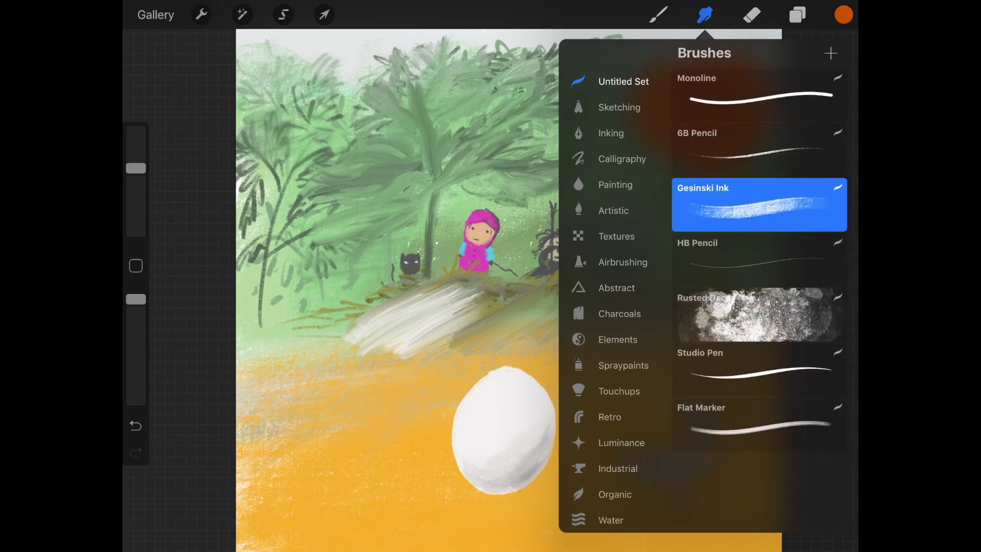
click(752, 14)
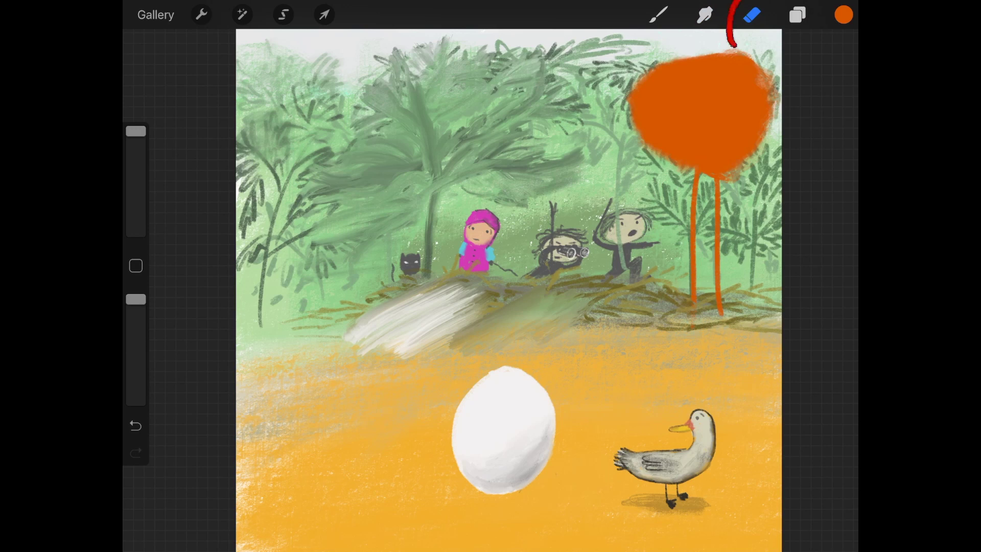
Set the eraser brush to Gesinski Ink after browsing the brush sets.
click(751, 14)
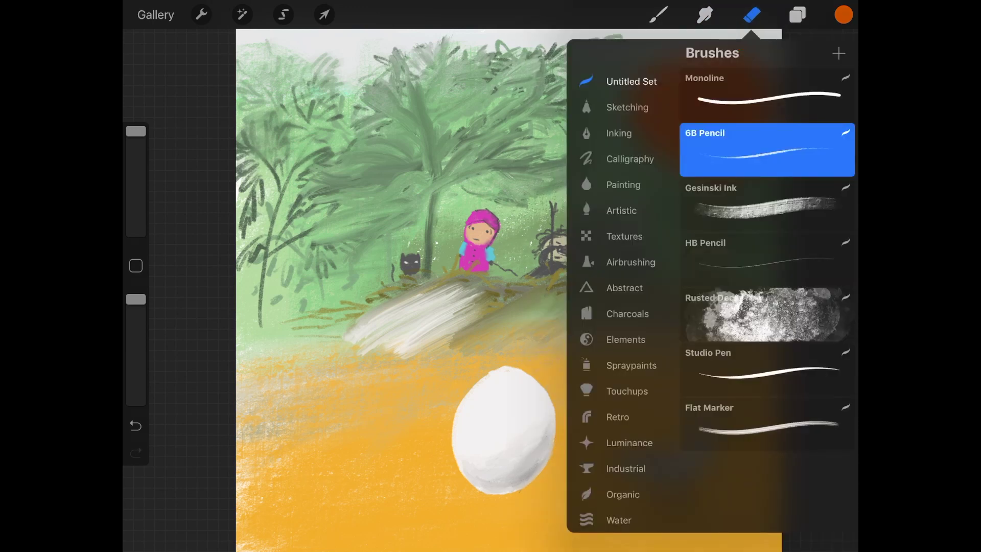
scroll(623, 299, up, 2)
scroll(623, 299, down, 1)
click(627, 104)
click(618, 133)
click(630, 159)
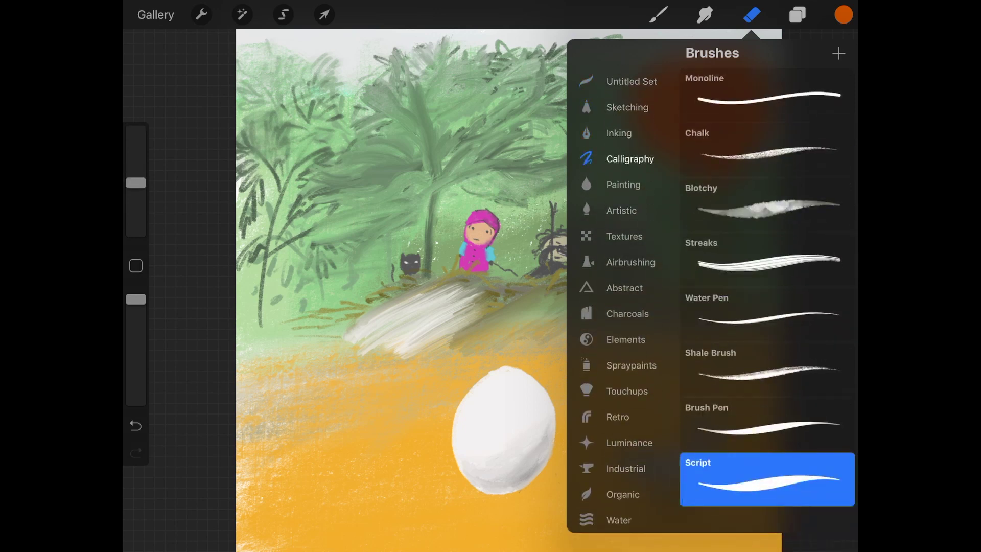
click(623, 184)
click(632, 81)
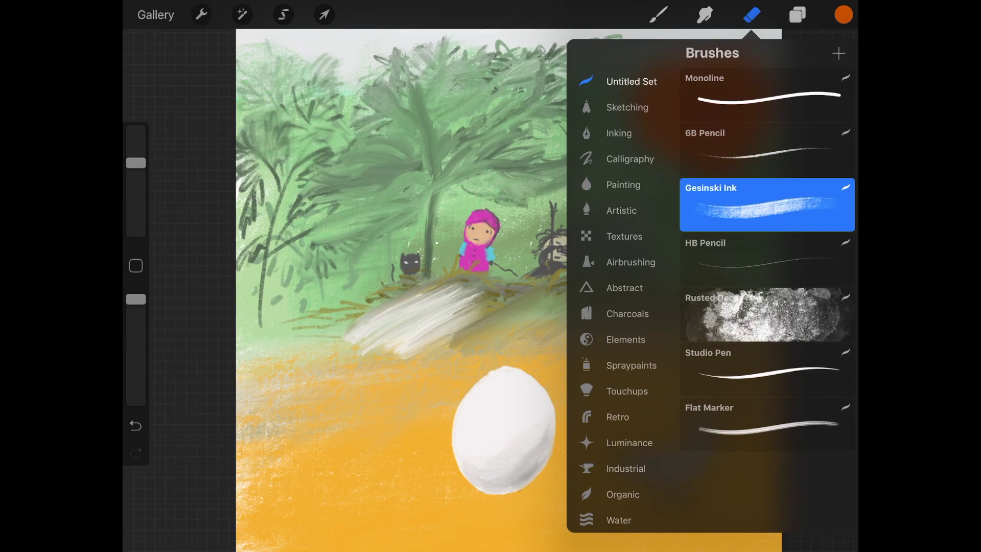
click(766, 204)
click(843, 14)
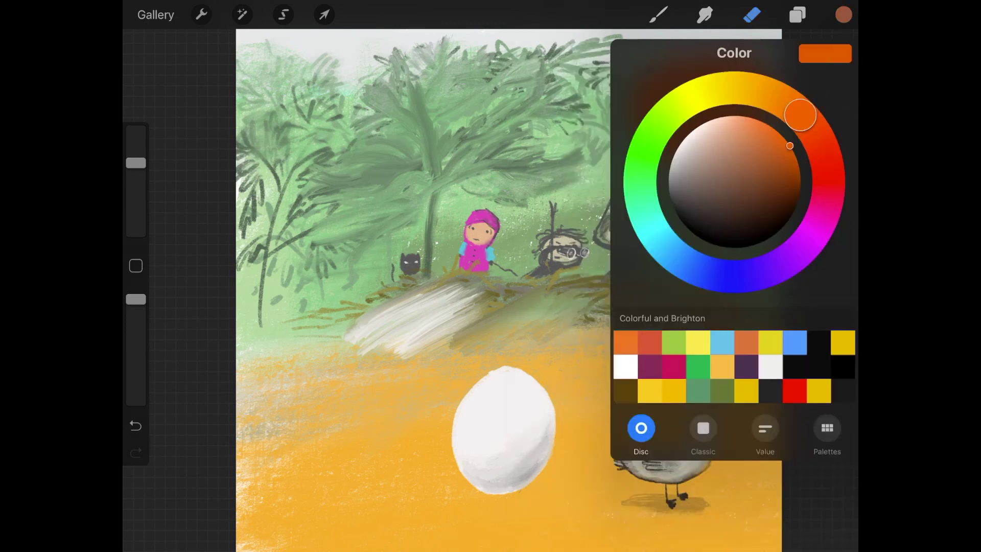
Make the top Layer 4, holding the orange tree, the working layer.
click(797, 15)
click(716, 89)
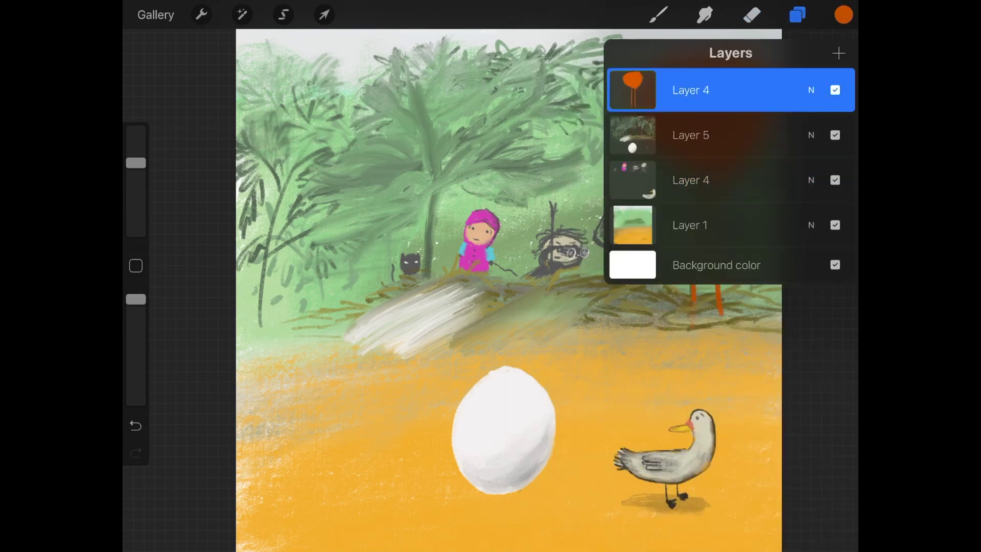
click(633, 90)
click(752, 14)
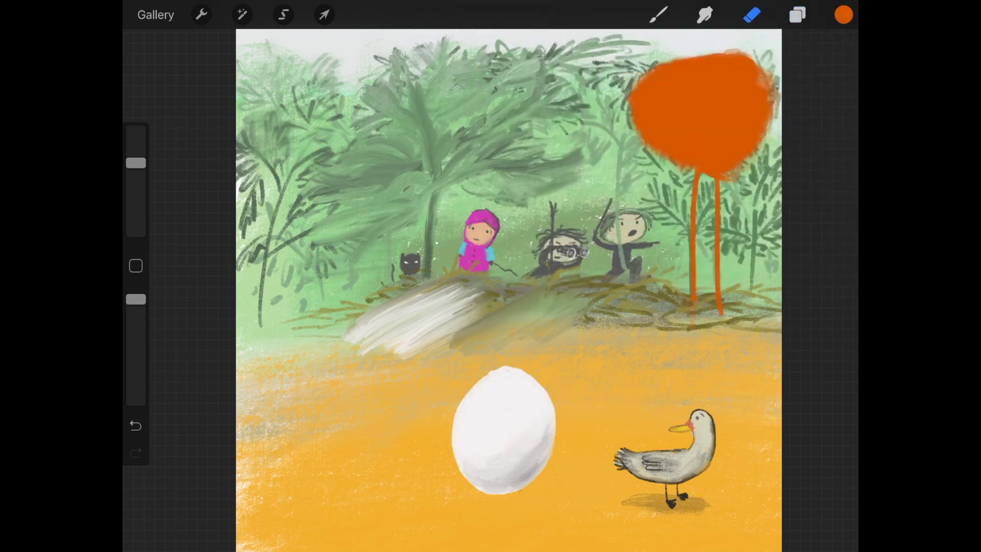
Set the paint brush to Gesinski Ink.
click(658, 15)
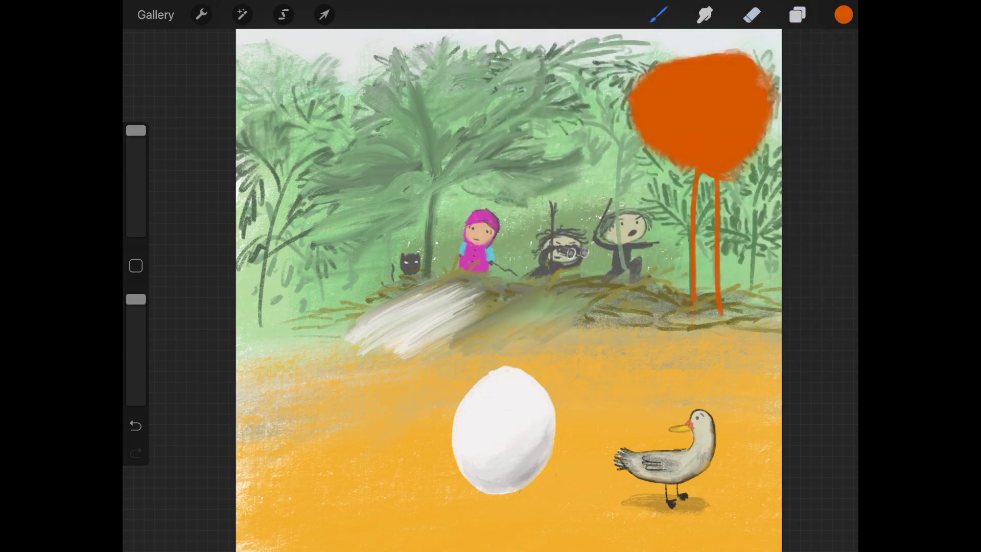
click(658, 15)
click(712, 149)
click(525, 53)
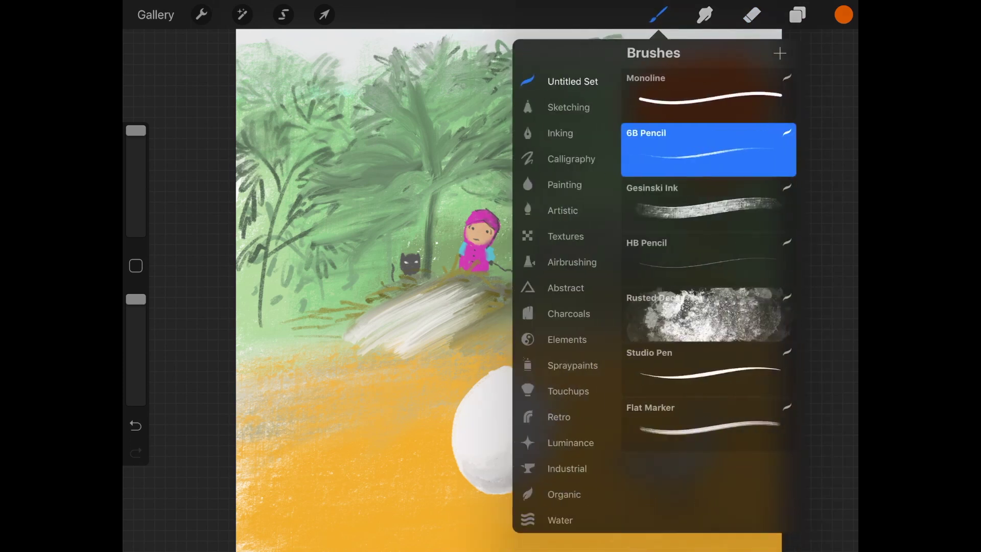
click(713, 204)
click(658, 14)
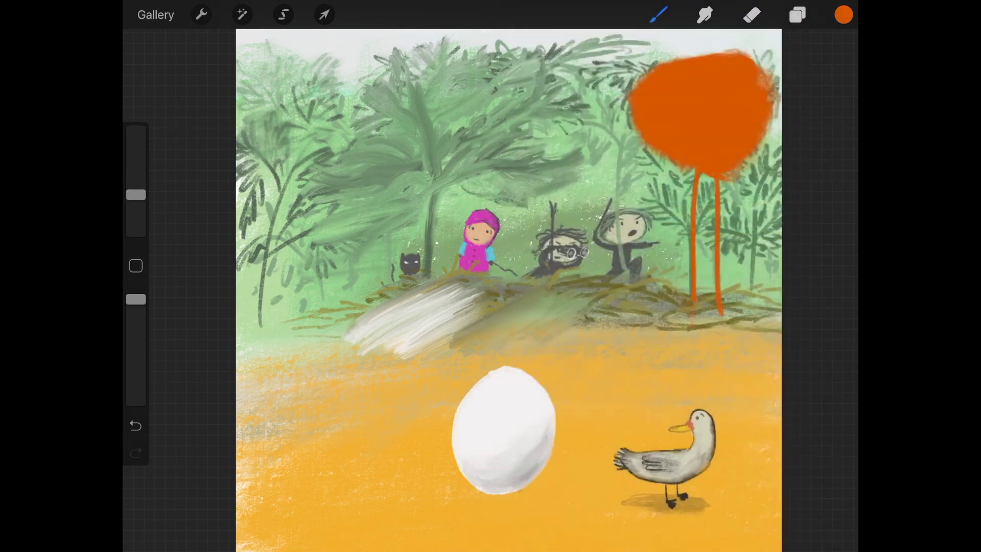
Paint a thick orange trunk and a big round orange canopy on the left.
drag(341, 284, 329, 416)
drag(136, 195, 136, 130)
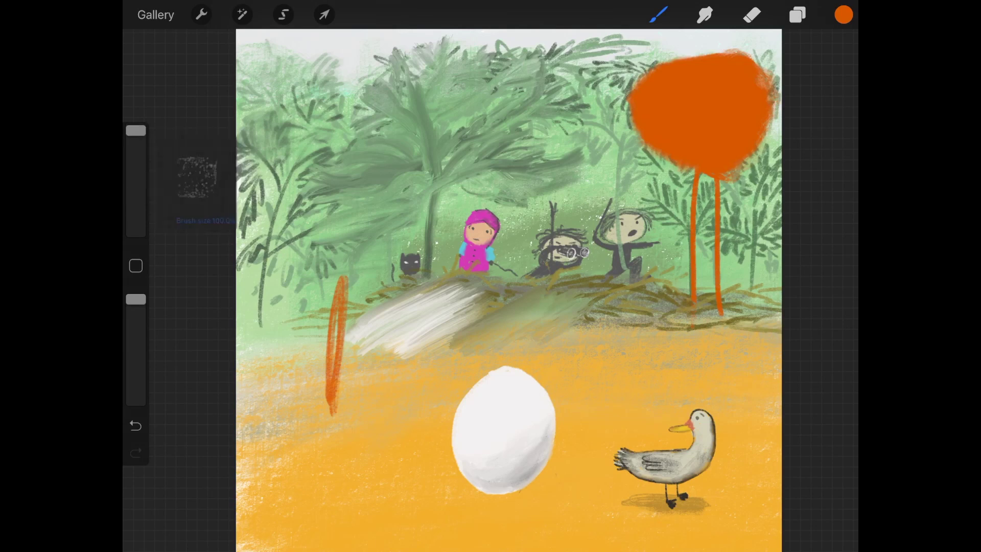
drag(317, 250, 347, 444)
drag(332, 286, 327, 449)
drag(332, 230, 332, 357)
mouse_move(306, 275)
mouse_down()
mouse_move(358, 122)
mouse_move(399, 215)
mouse_up()
mouse_move(358, 260)
mouse_down()
mouse_move(404, 224)
mouse_move(424, 138)
mouse_up()
mouse_move(368, 110)
mouse_down()
mouse_move(263, 179)
mouse_move(294, 279)
mouse_up()
drag(437, 187, 396, 258)
drag(299, 276, 316, 378)
drag(304, 311, 306, 416)
drag(301, 105, 360, 102)
drag(270, 138, 258, 234)
drag(437, 125, 444, 184)
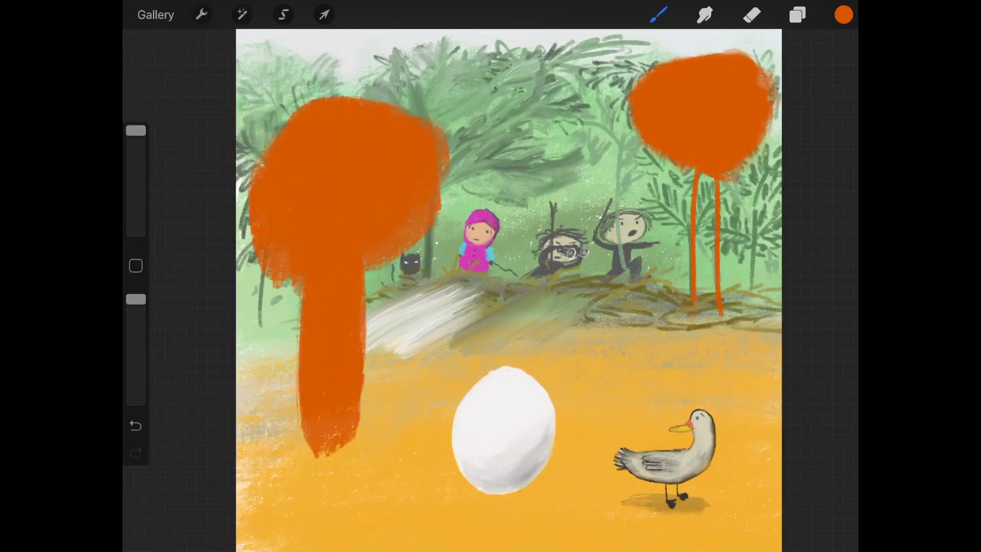
drag(136, 130, 135, 162)
Erase to narrow the trunk and shape the canopy's top, upper-left and right edges.
click(751, 15)
click(751, 15)
click(736, 188)
click(751, 15)
mouse_move(364, 283)
mouse_down()
mouse_move(361, 388)
mouse_move(343, 447)
mouse_up()
drag(304, 306, 302, 391)
mouse_move(302, 289)
mouse_down()
mouse_move(302, 411)
mouse_move(343, 443)
mouse_move(343, 426)
mouse_up()
drag(393, 252, 420, 226)
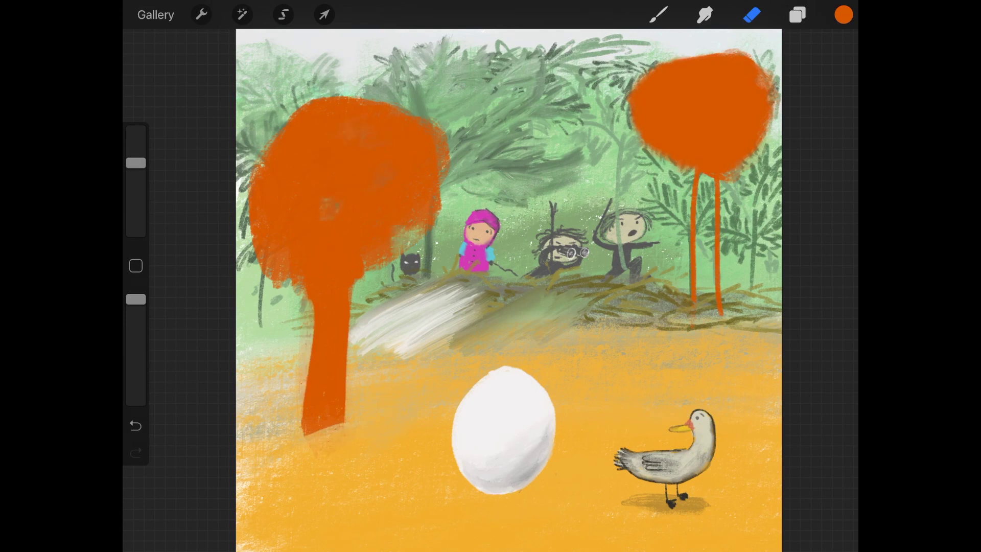
mouse_move(322, 123)
mouse_down()
mouse_move(292, 118)
mouse_move(251, 179)
mouse_move(251, 255)
mouse_up()
drag(432, 171, 429, 189)
mouse_move(415, 119)
mouse_down()
mouse_move(394, 125)
mouse_move(324, 110)
mouse_up()
drag(136, 163, 136, 130)
Add orange to the canopy's right, top and left edges, then erase its lower-right edge.
click(658, 15)
mouse_move(436, 220)
mouse_down()
mouse_move(498, 174)
mouse_move(505, 181)
mouse_up()
drag(363, 98, 340, 120)
mouse_move(240, 251)
mouse_down()
mouse_move(286, 291)
mouse_move(239, 194)
mouse_up()
drag(136, 130, 135, 162)
click(751, 14)
mouse_move(457, 210)
mouse_down()
mouse_move(401, 228)
mouse_move(371, 265)
mouse_up()
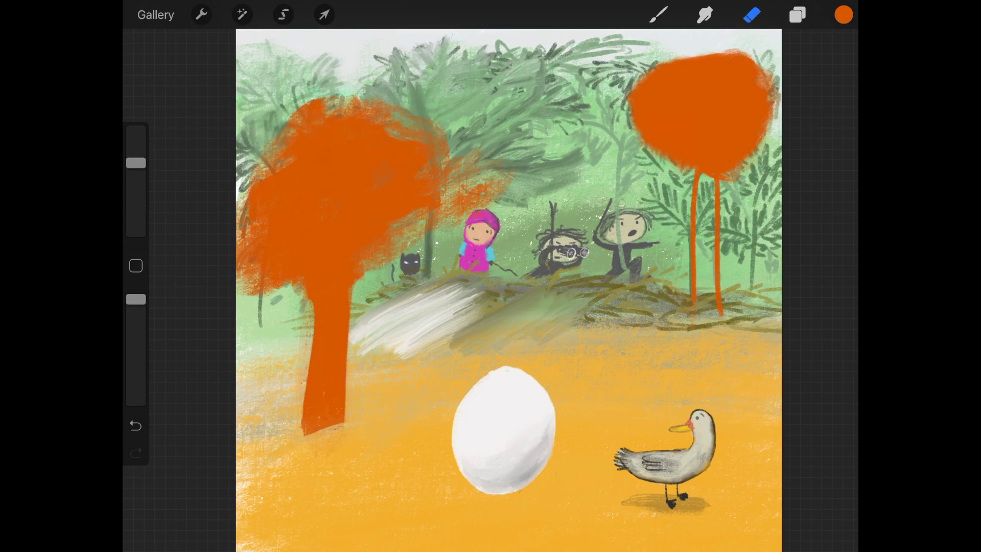
Erase sweeping streaks through the left tree's orange canopy with the Calligraphy Script eraser.
click(752, 14)
click(580, 54)
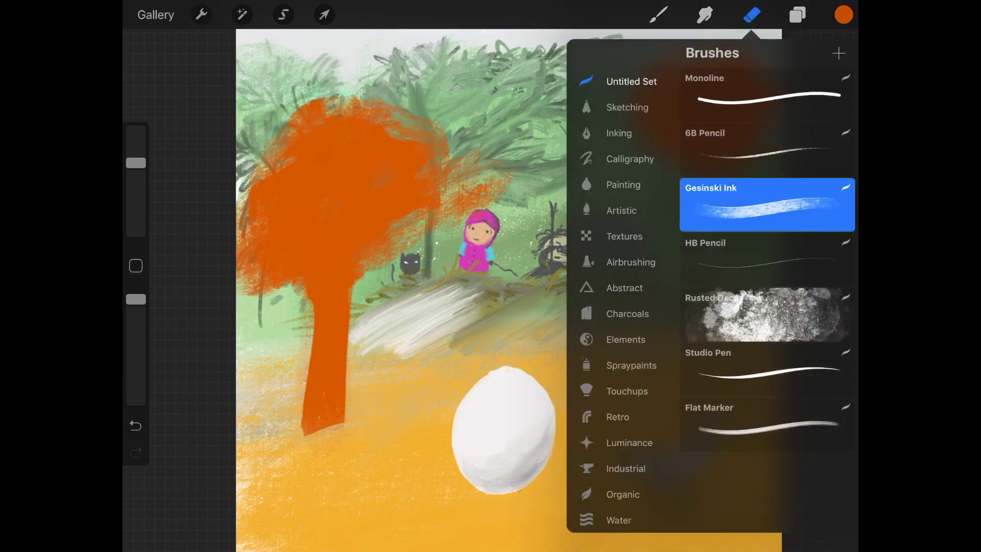
click(627, 107)
click(630, 158)
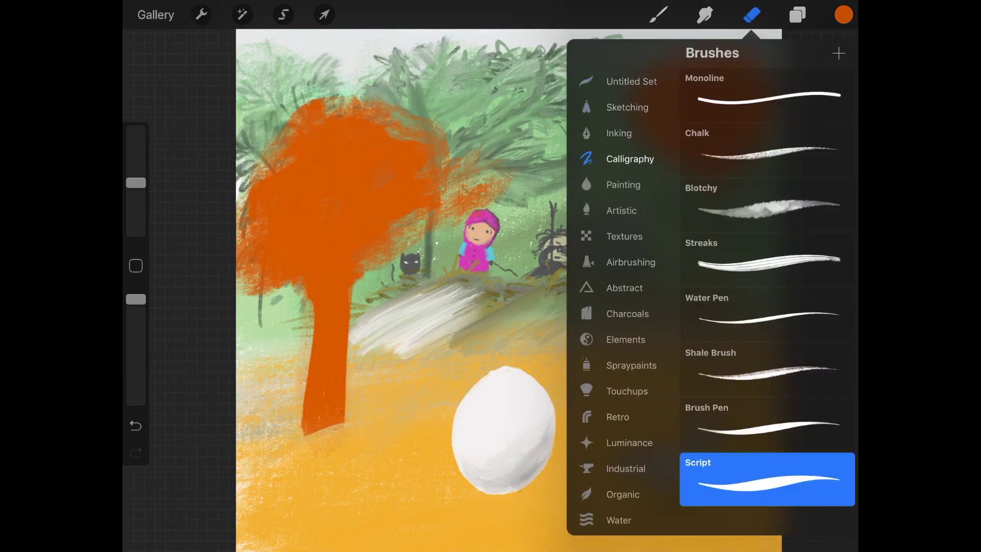
click(766, 479)
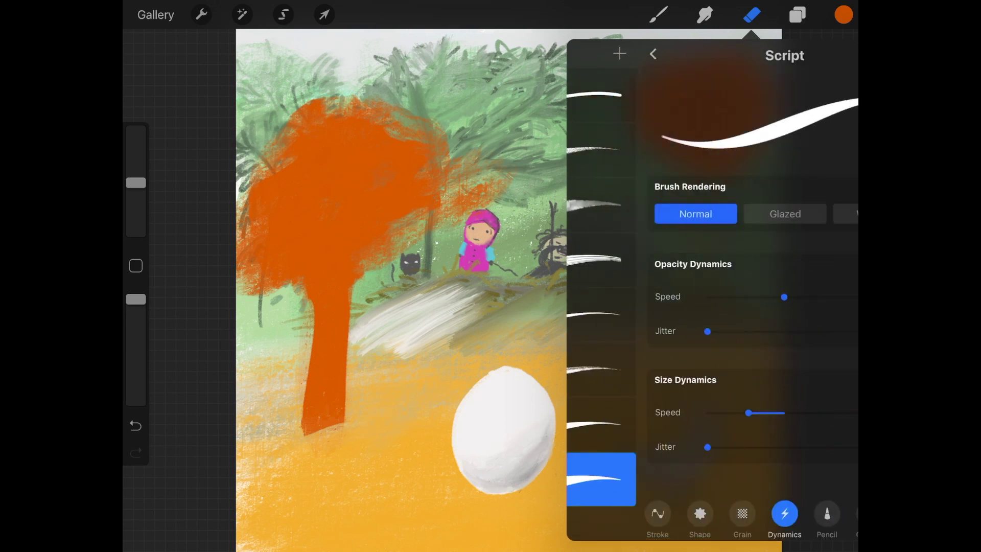
click(751, 14)
drag(365, 170, 431, 156)
drag(384, 111, 423, 131)
drag(332, 144, 424, 131)
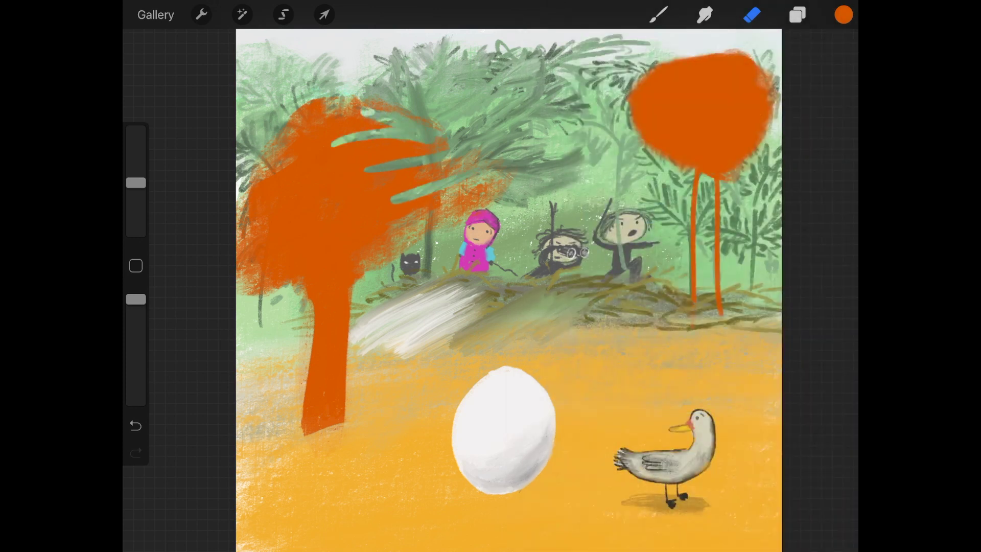
Lower the Script eraser's opacity using the left sidebar slider.
key(b)
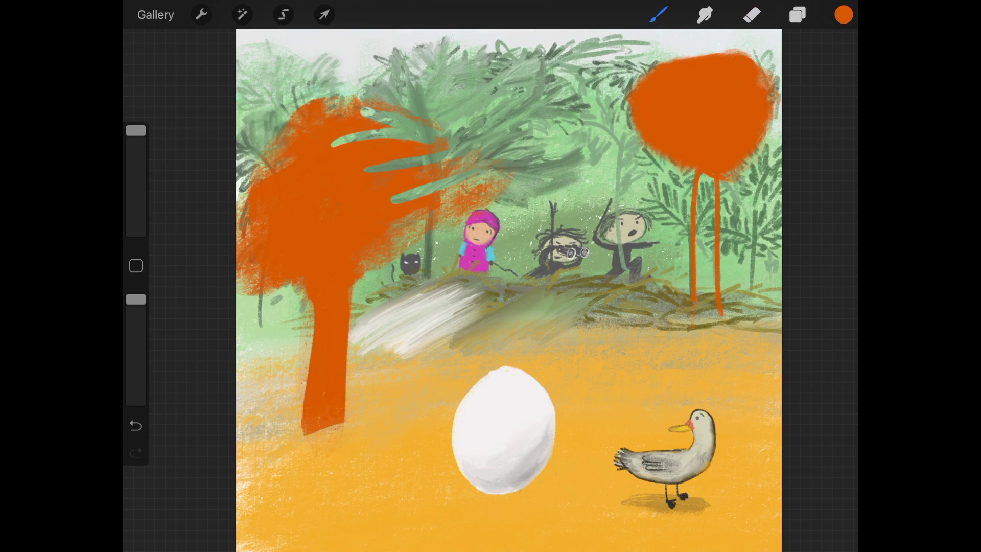
key(e)
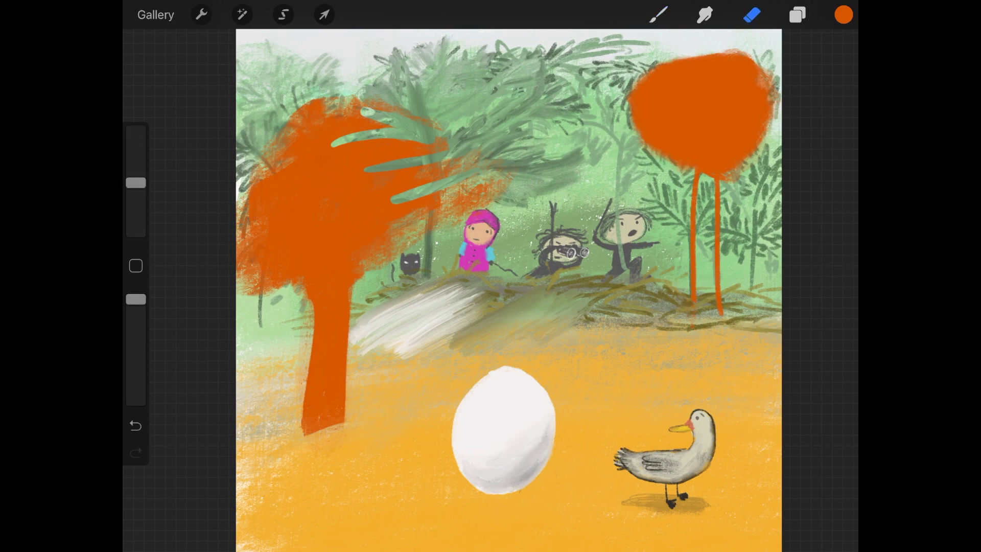
key(b)
key(e)
drag(136, 299, 136, 352)
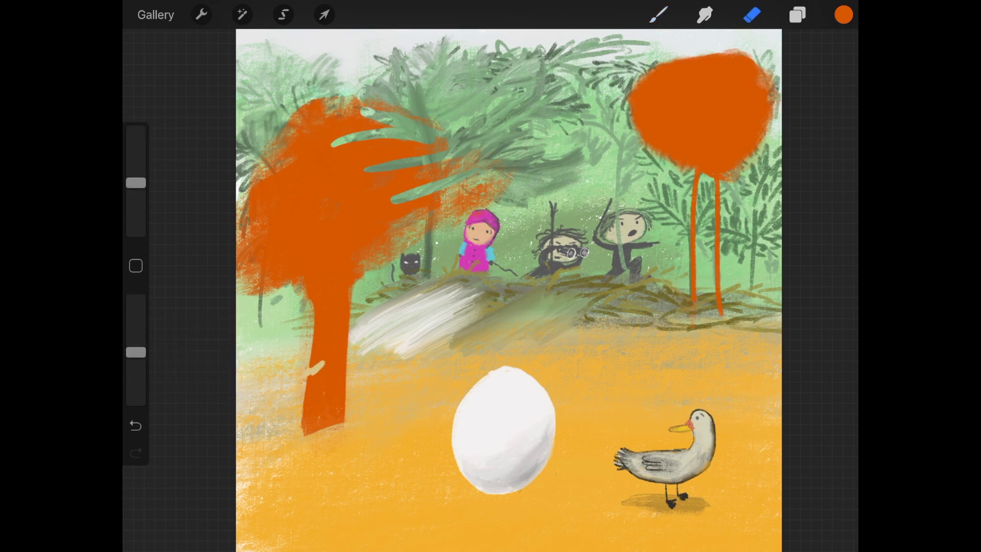
drag(136, 352, 136, 392)
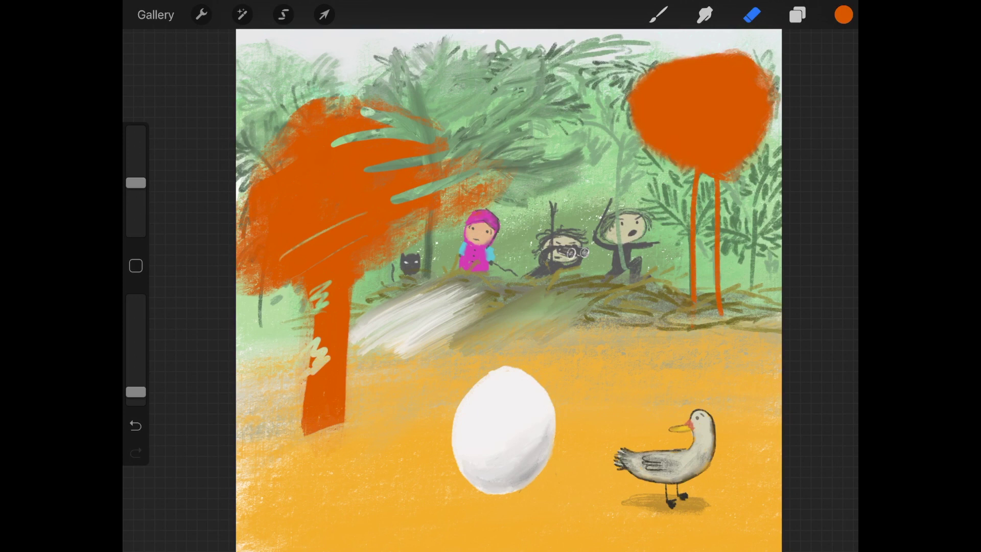
drag(136, 391, 136, 350)
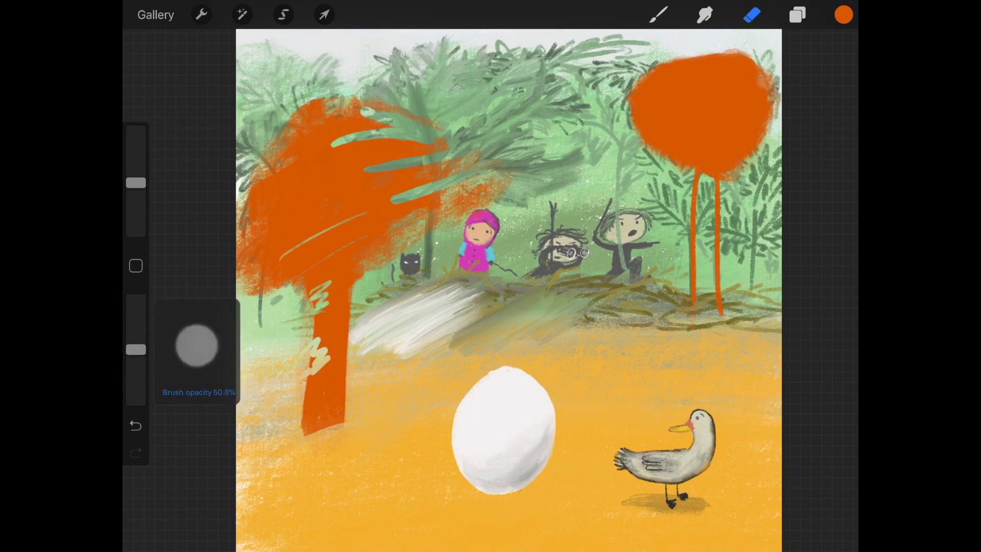
Switch to the brush and pick black as the paint colour.
click(659, 15)
click(658, 14)
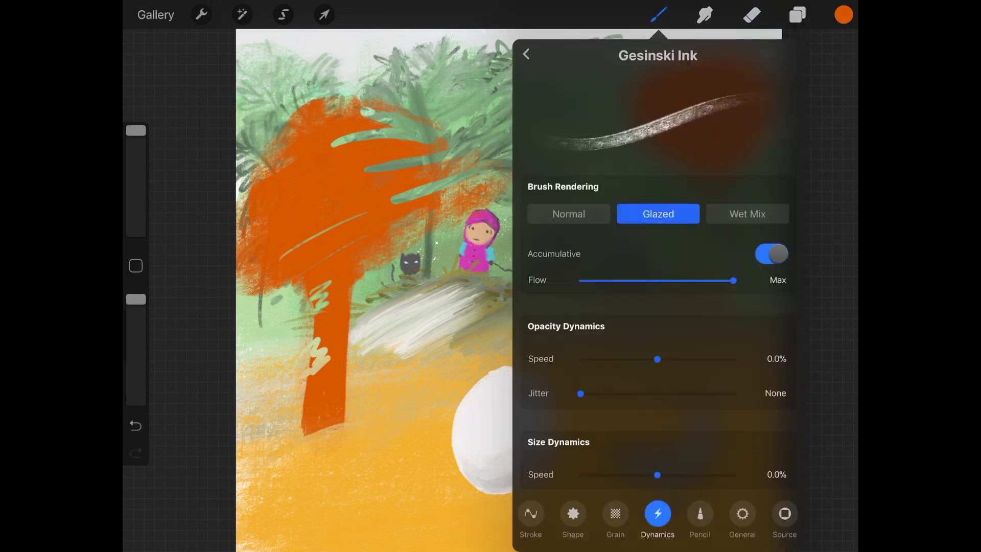
click(843, 15)
scroll(503, 429, up, 5)
click(658, 14)
Draw a black twig left of the egg: a vertical stem with four branches.
drag(357, 284, 367, 486)
drag(370, 378, 486, 272)
drag(404, 326, 427, 203)
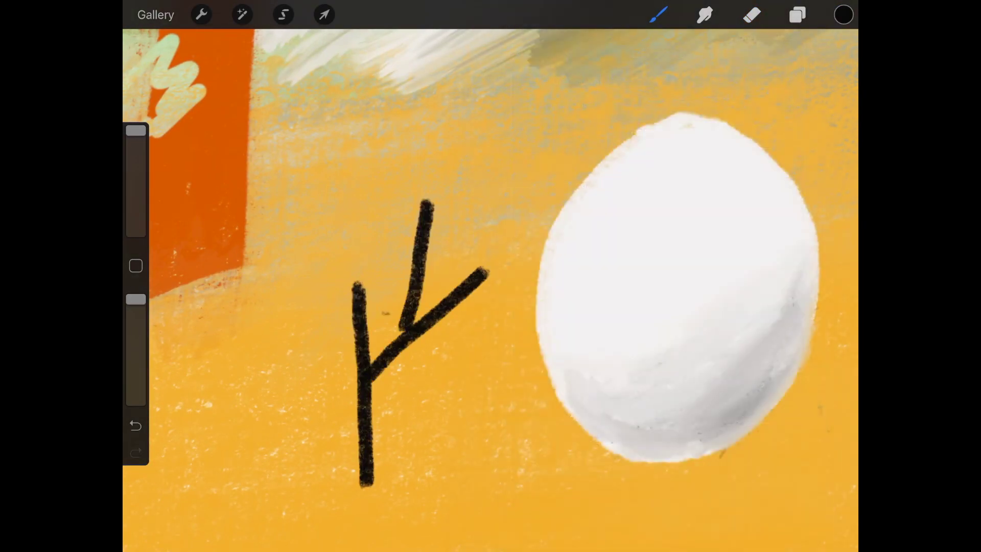
drag(353, 333, 272, 270)
drag(358, 355, 259, 410)
Fade the twig's right and upright branches with a low-opacity Gesinski Ink eraser.
click(752, 15)
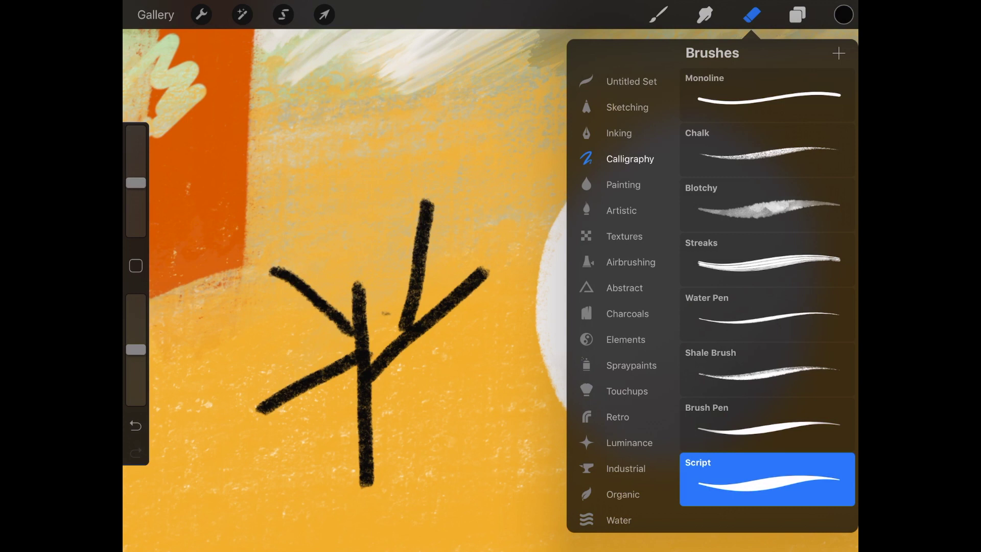
click(631, 81)
click(766, 204)
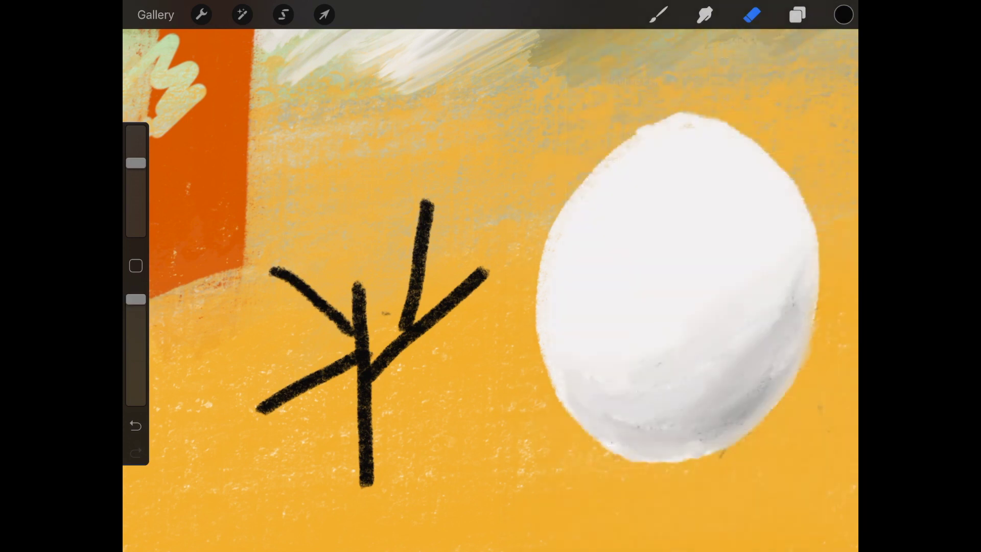
drag(136, 299, 136, 345)
drag(475, 278, 404, 332)
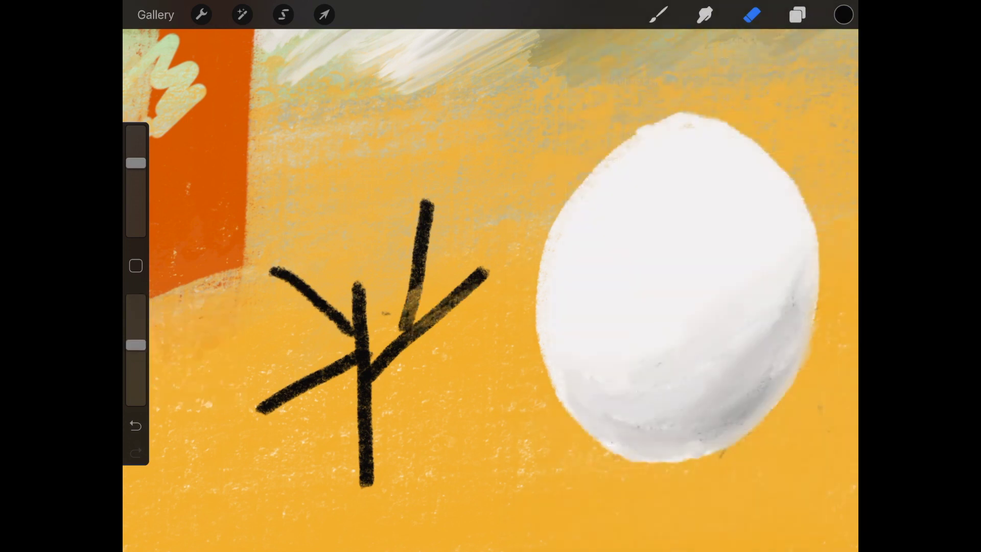
drag(426, 205, 415, 286)
drag(483, 273, 436, 311)
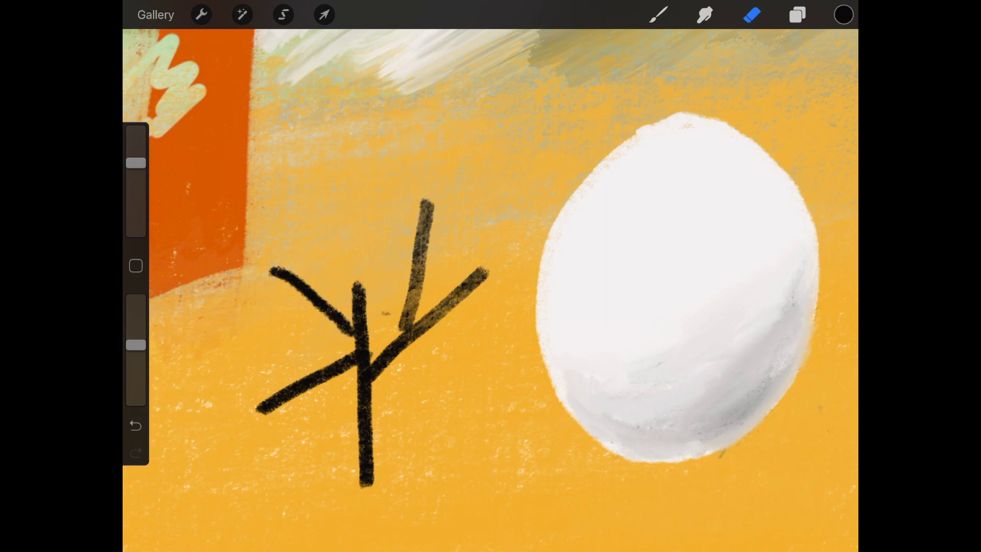
drag(395, 337, 332, 398)
Fade the twig's stem and left branches with the eraser.
drag(136, 344, 136, 352)
drag(359, 286, 365, 391)
drag(276, 271, 355, 335)
mouse_move(260, 408)
mouse_down()
mouse_move(355, 360)
mouse_move(261, 408)
mouse_up()
mouse_move(366, 378)
mouse_down()
mouse_move(367, 483)
mouse_move(483, 273)
mouse_up()
drag(428, 204, 414, 281)
Lower the eraser opacity further and lightly fade every part of the twig again.
drag(136, 352, 136, 367)
drag(426, 205, 403, 329)
drag(445, 306, 334, 403)
drag(332, 370, 261, 409)
drag(273, 270, 306, 293)
drag(366, 414, 366, 480)
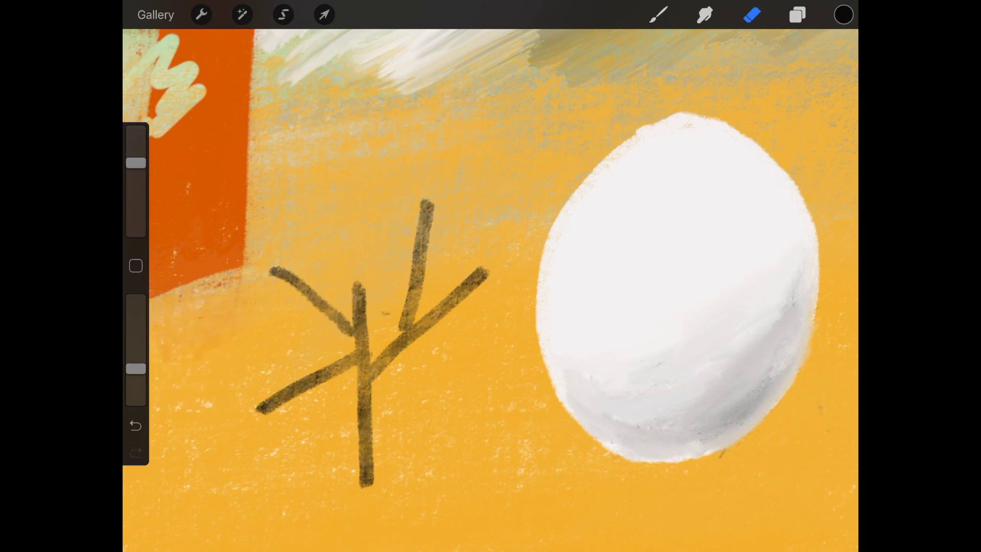
scroll(592, 245, down, 5)
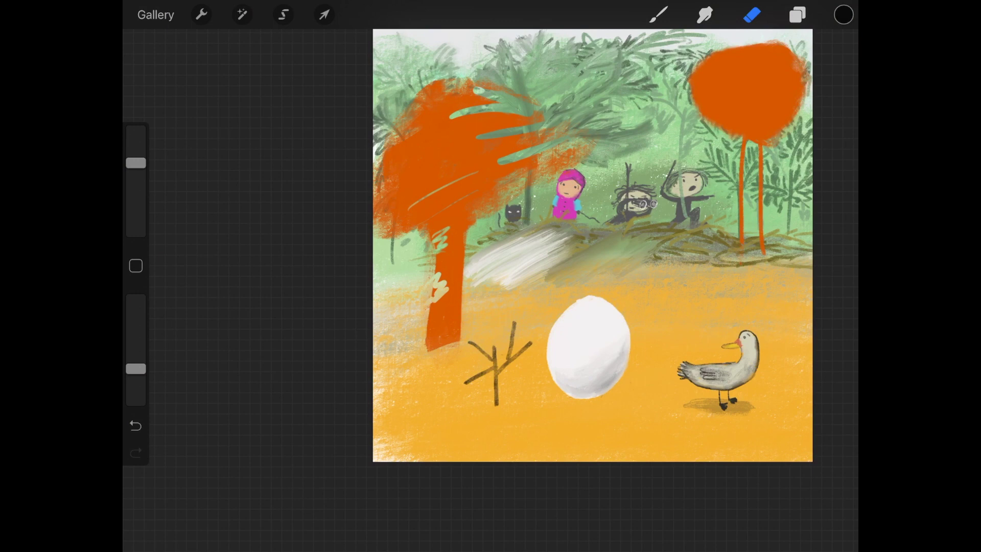